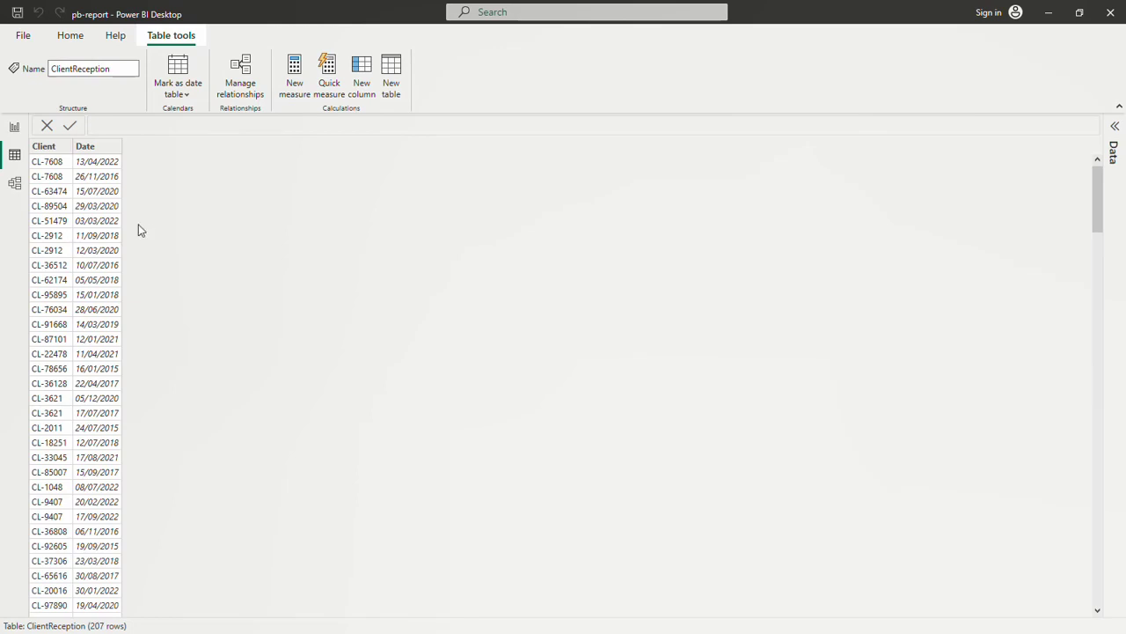
# - Compare the ClientReception and ClientCategorgies tables, examining their client records, dates and category periods and the Client and Date columns of ClientReception
pyautogui.click(1117, 126)
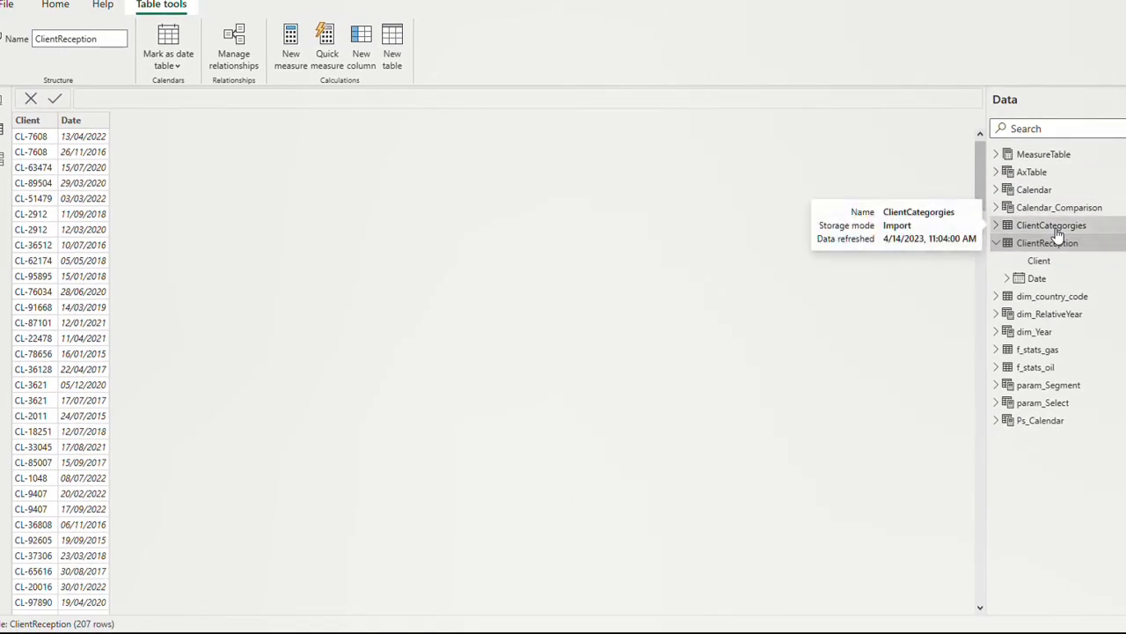
pyautogui.click(1058, 231)
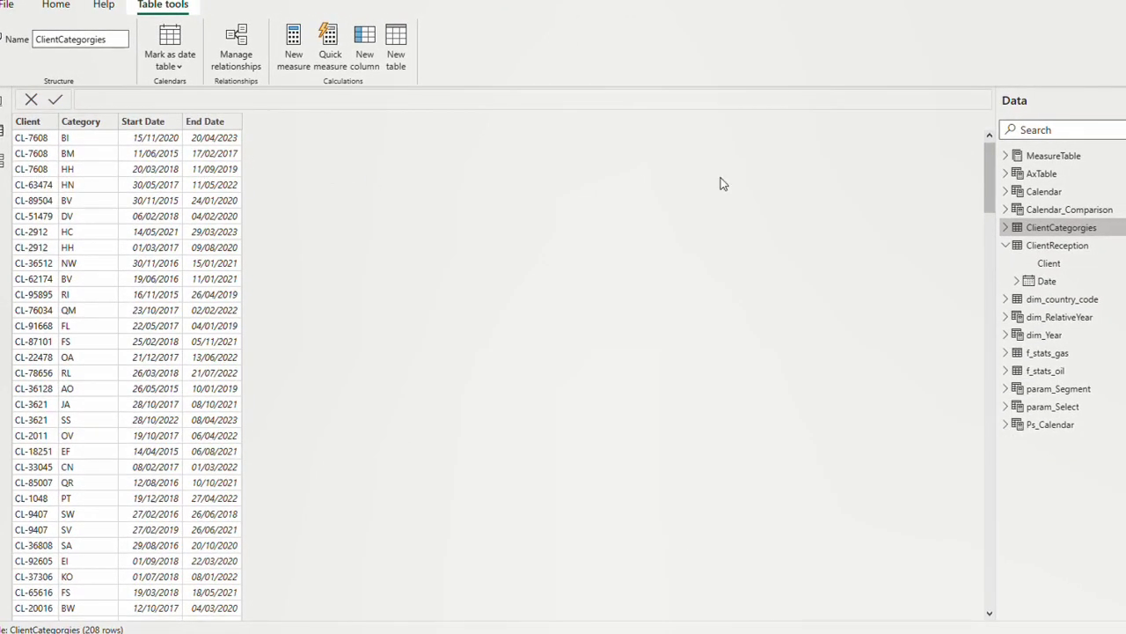
pyautogui.click(1065, 246)
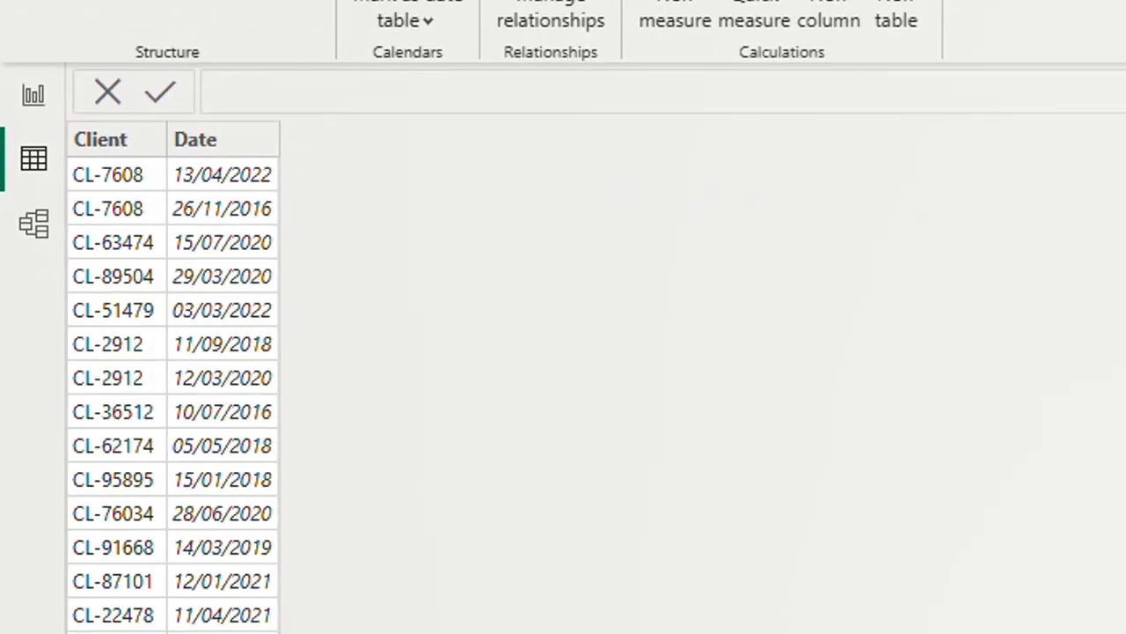
pyautogui.click(1068, 257)
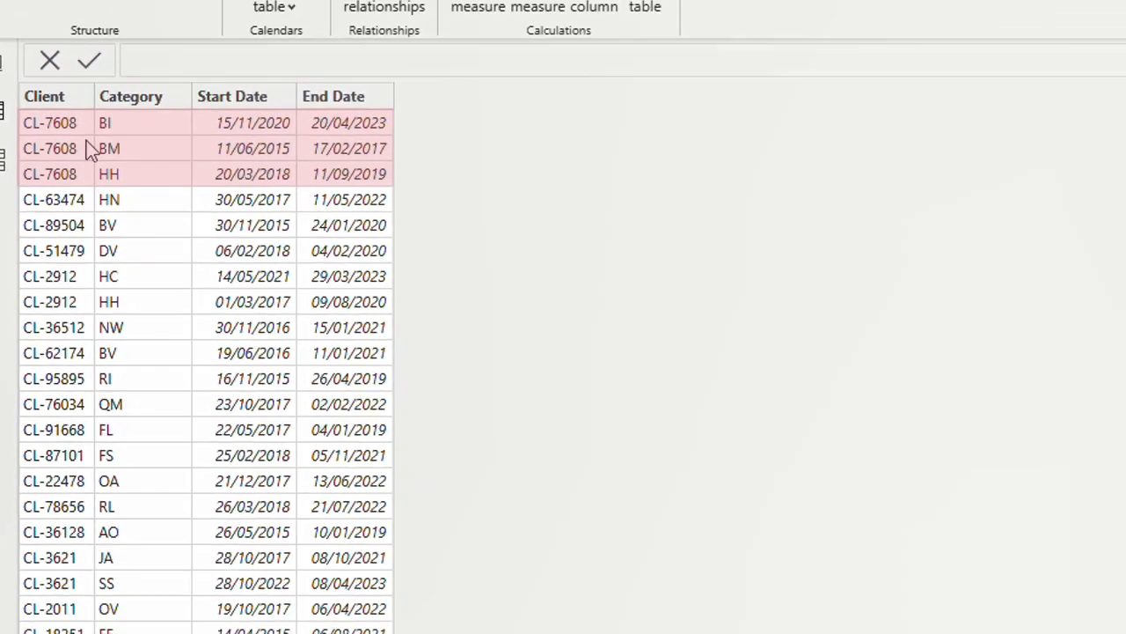
pyautogui.click(1100, 231)
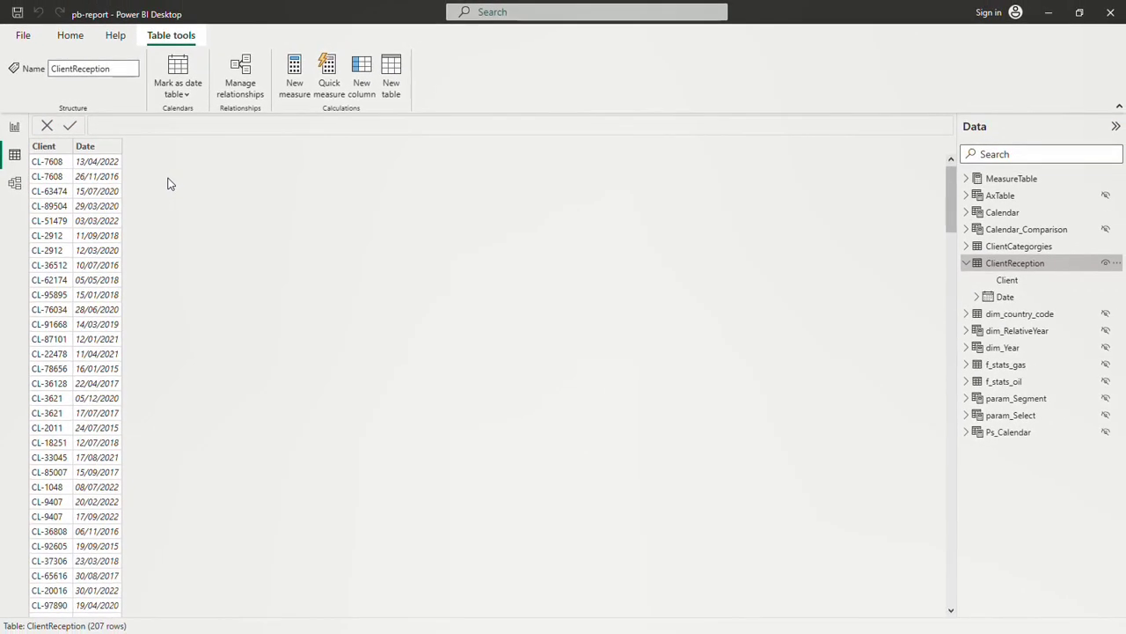
pyautogui.click(44, 146)
pyautogui.click(1115, 126)
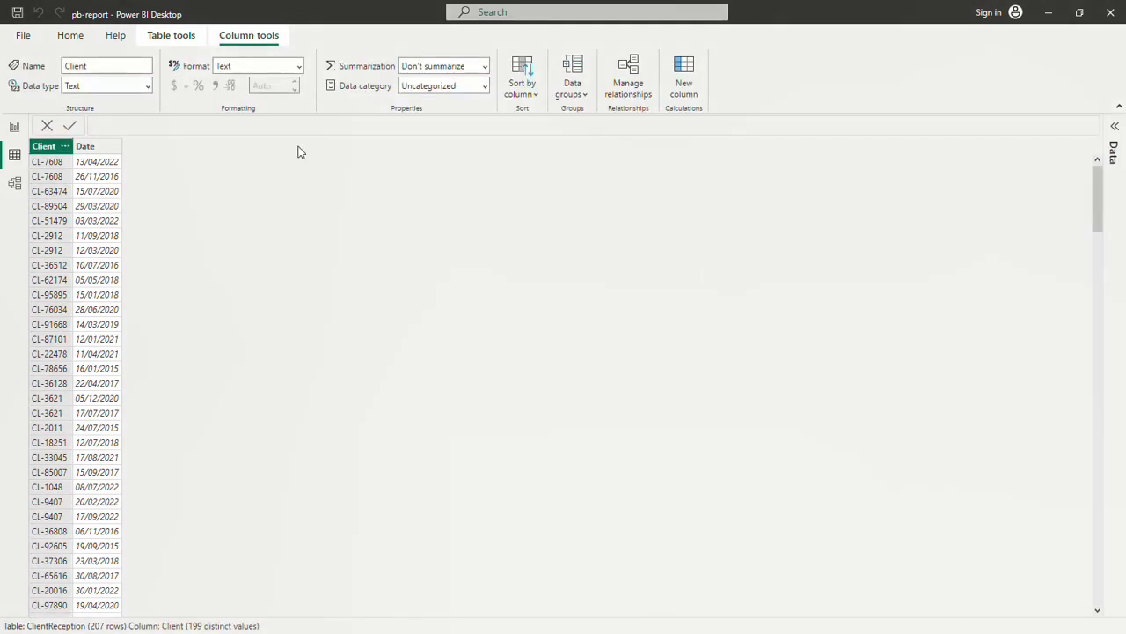
pyautogui.click(85, 148)
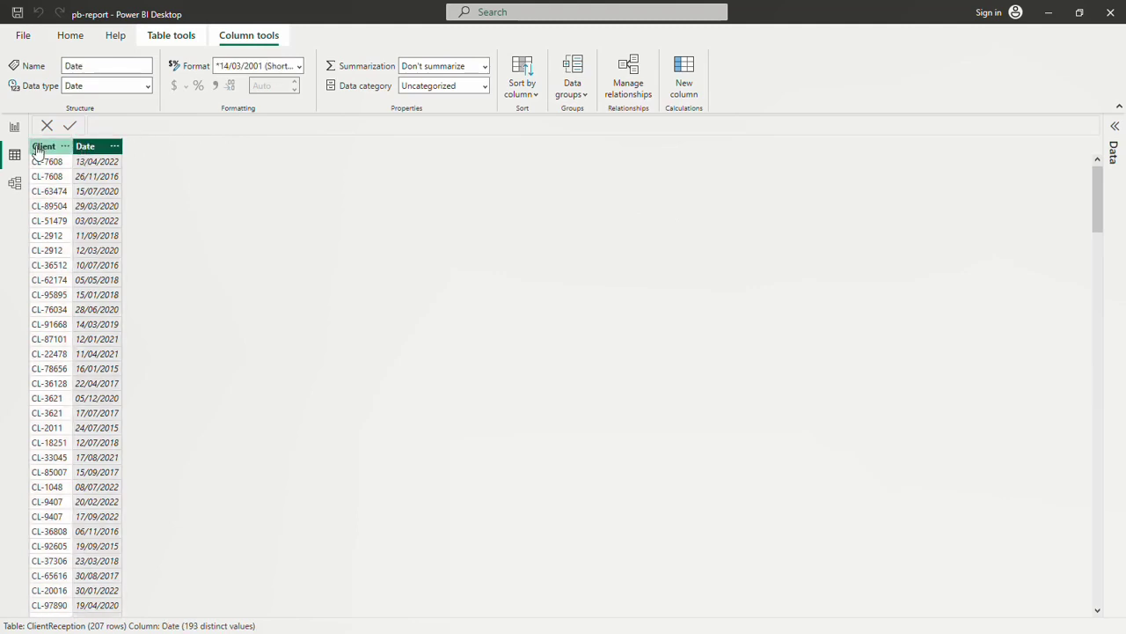
pyautogui.click(1114, 126)
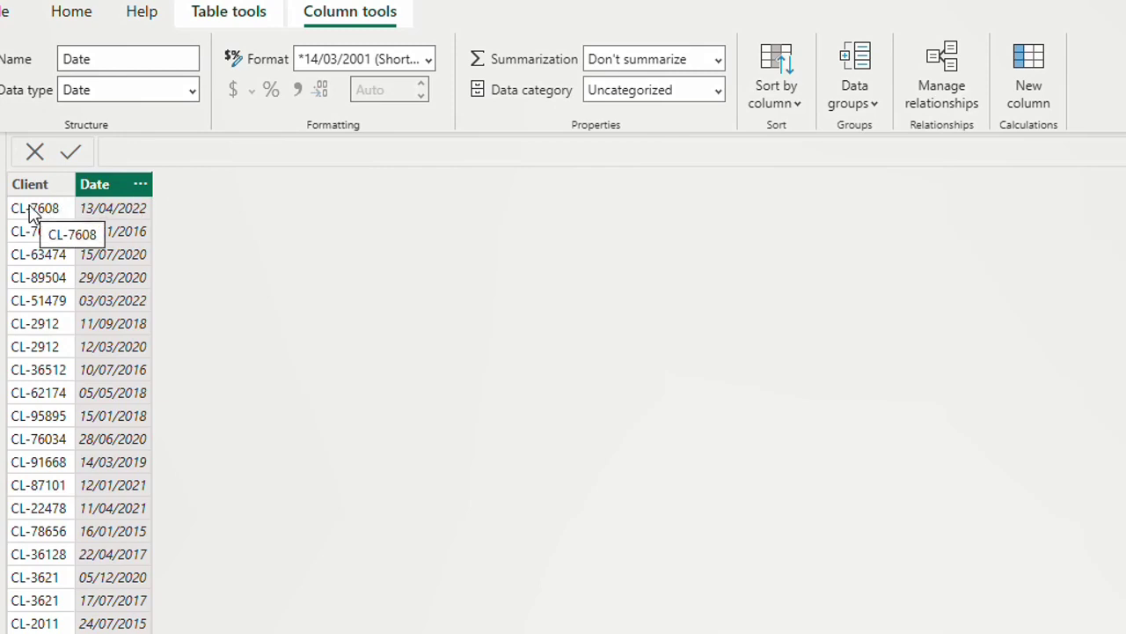
# - Add a calculated column named Client_Categ_at_Reception to the ClientReception table
pyautogui.click(1035, 75)
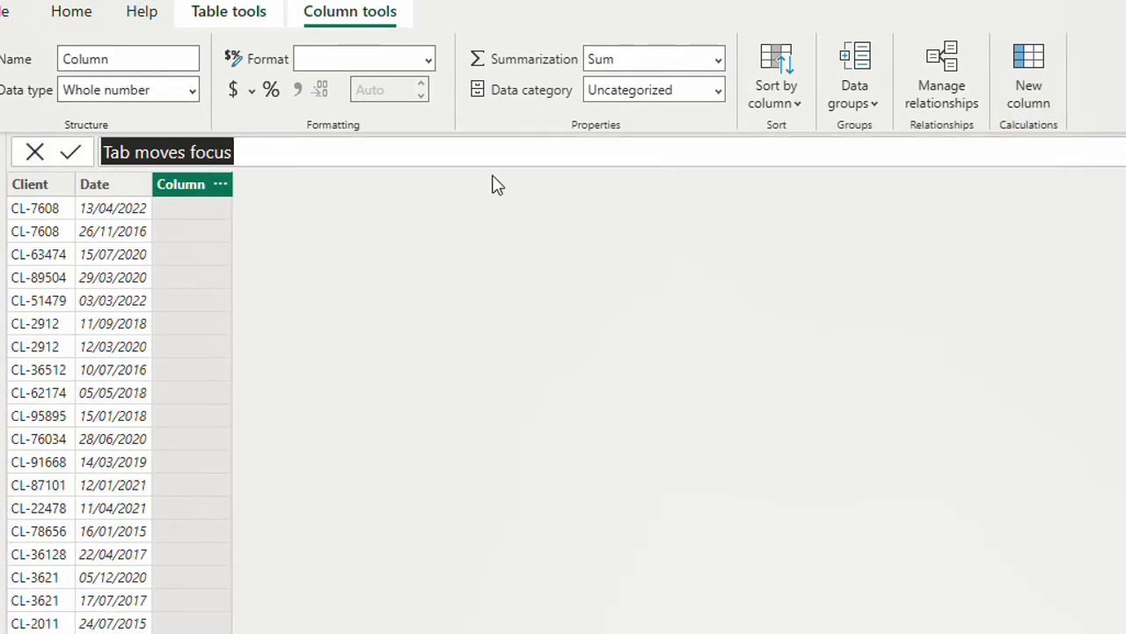
pyautogui.doubleClick(127, 150)
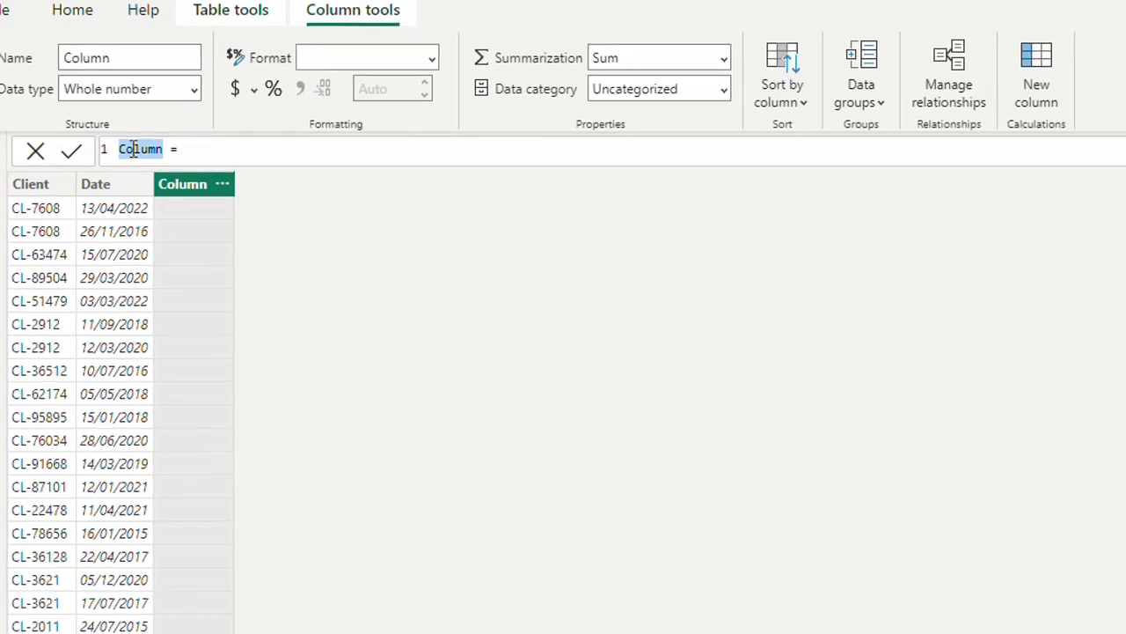
pyautogui.write('Clien')
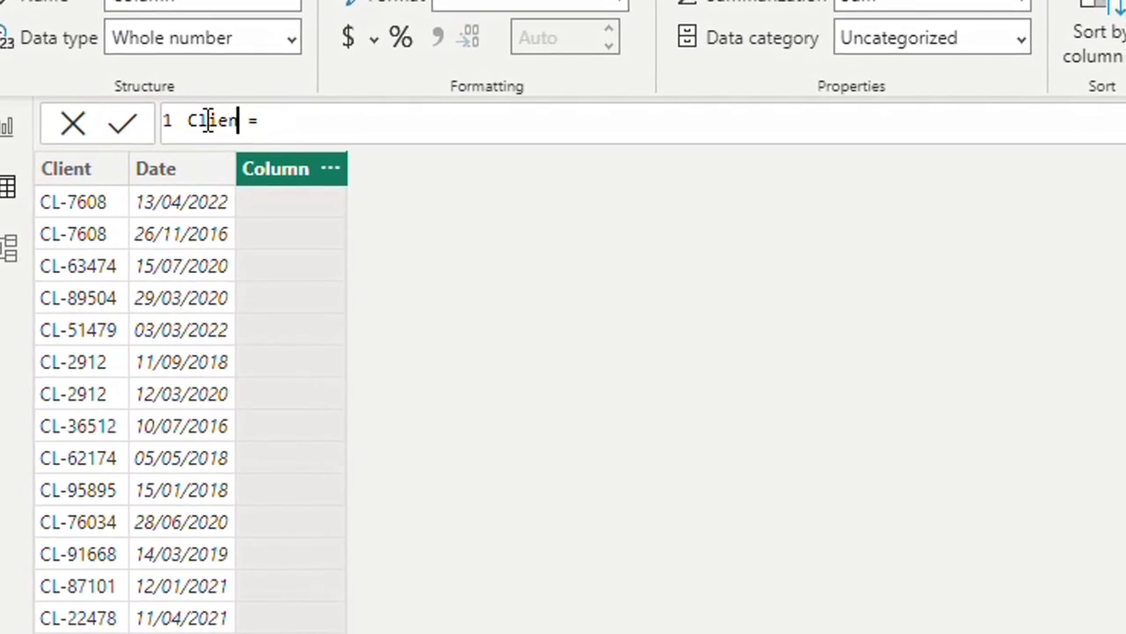
pyautogui.write('t_Categ')
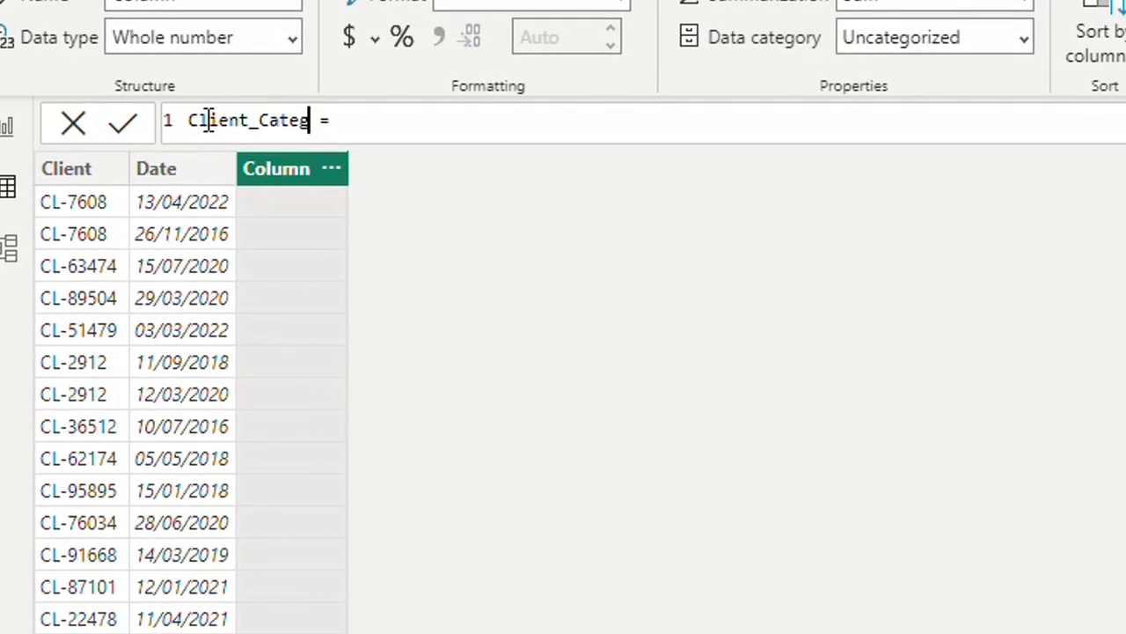
pyautogui.write('_at_r')
pyautogui.press('BackSpace')
pyautogui.write('Rece')
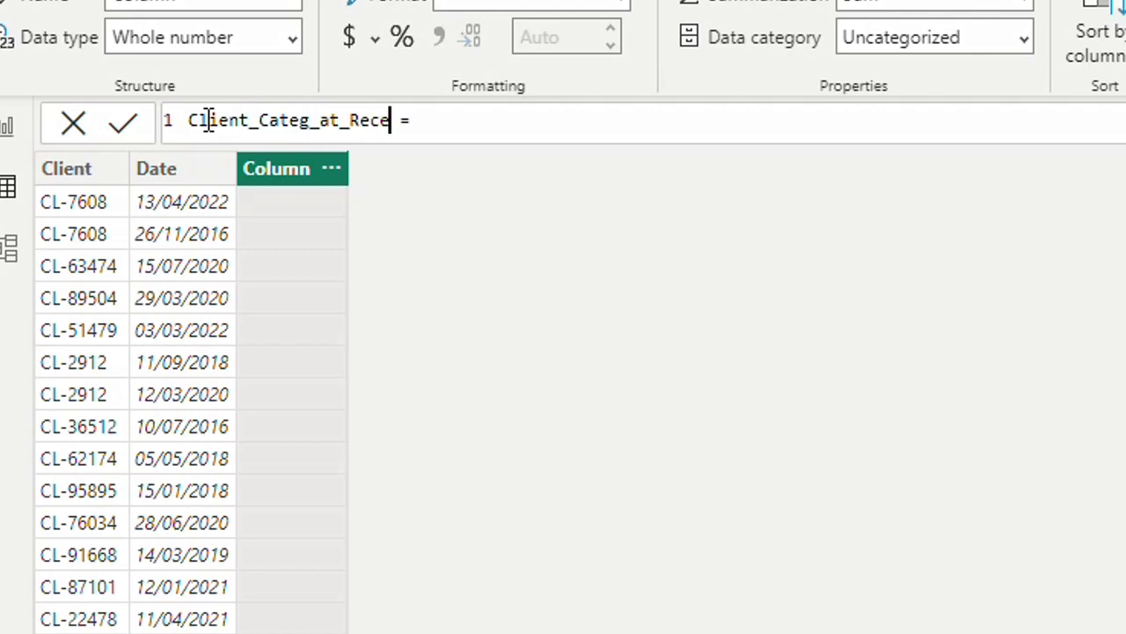
pyautogui.write('ption')
# - Add blank lines below the column name in the formula and define the variable client as ClientReception[Client]
pyautogui.click(501, 120)
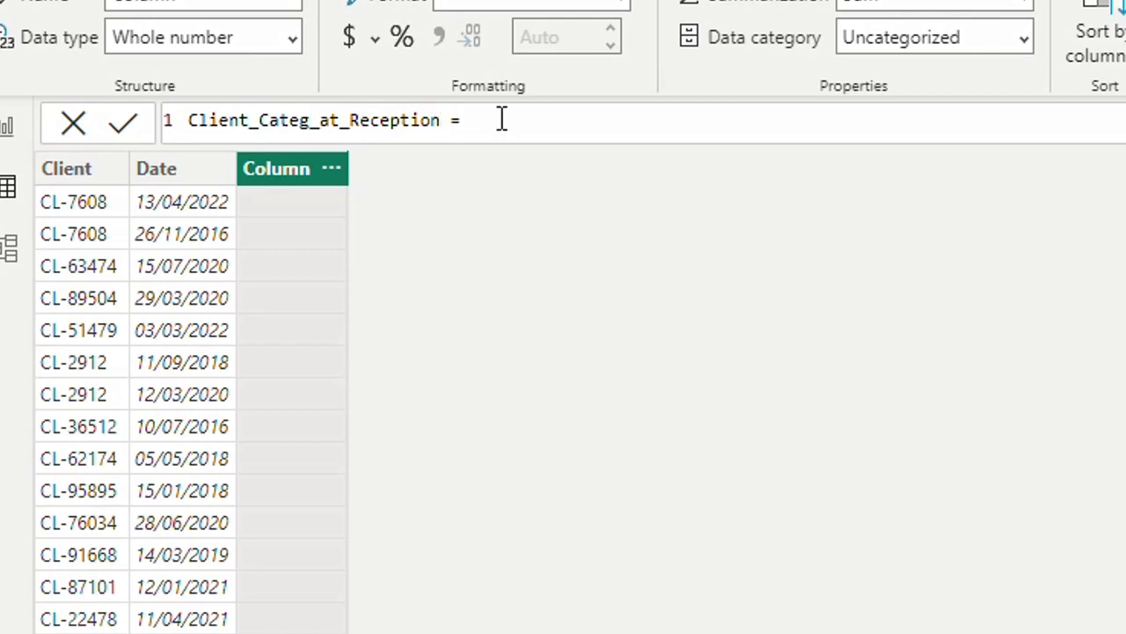
pyautogui.hotkey('shift', 'Return')
pyautogui.hotkey('shift', 'Return')
pyautogui.hotkey('shift', 'Return')
pyautogui.hotkey('shift', 'Return')
pyautogui.press('Up')
pyautogui.press('Up')
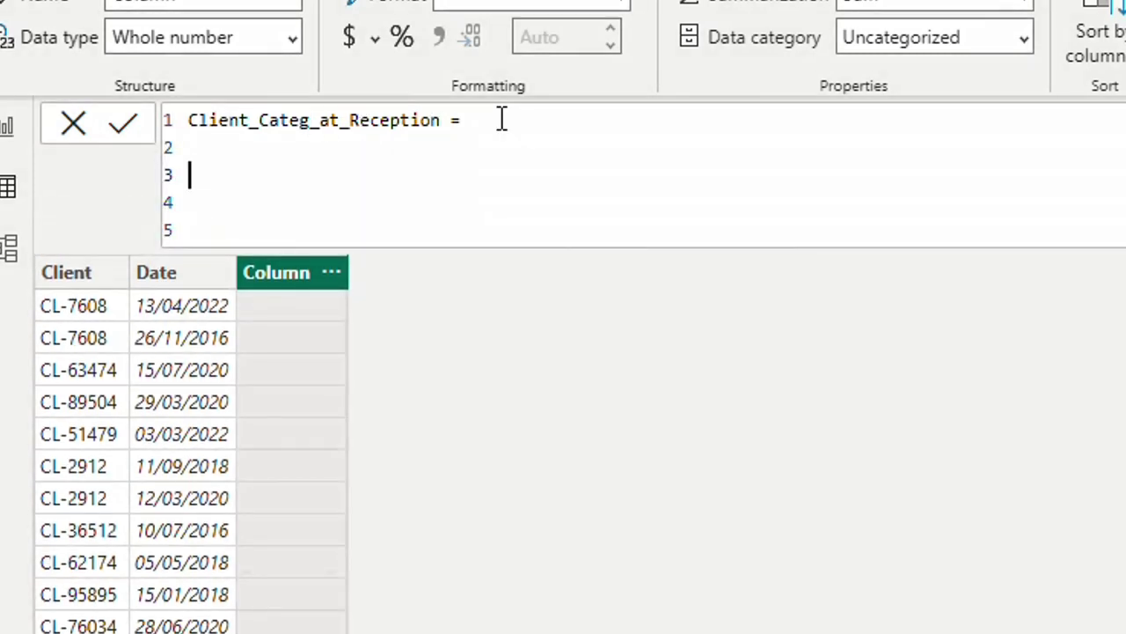
pyautogui.press('Up')
pyautogui.write('var ')
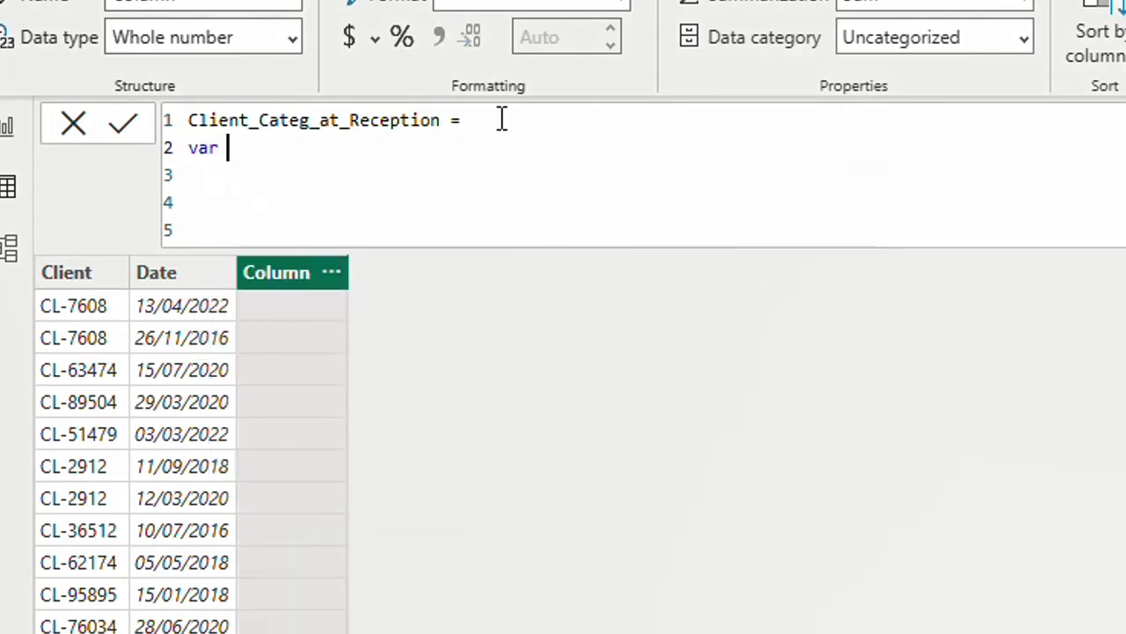
pyautogui.write('cl')
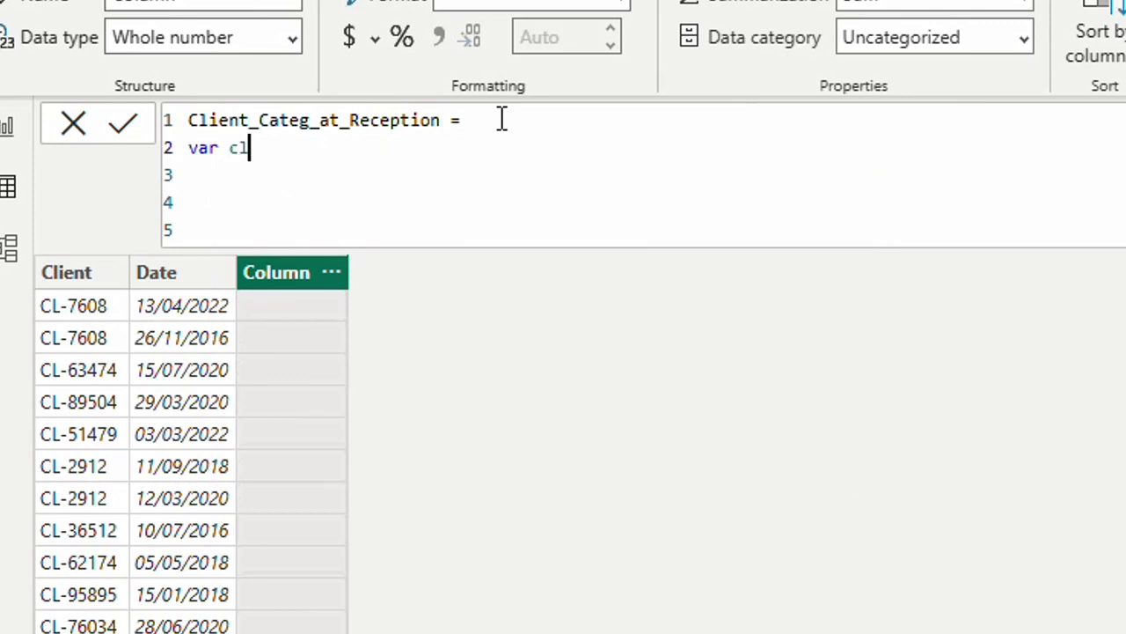
pyautogui.write('ient = clie')
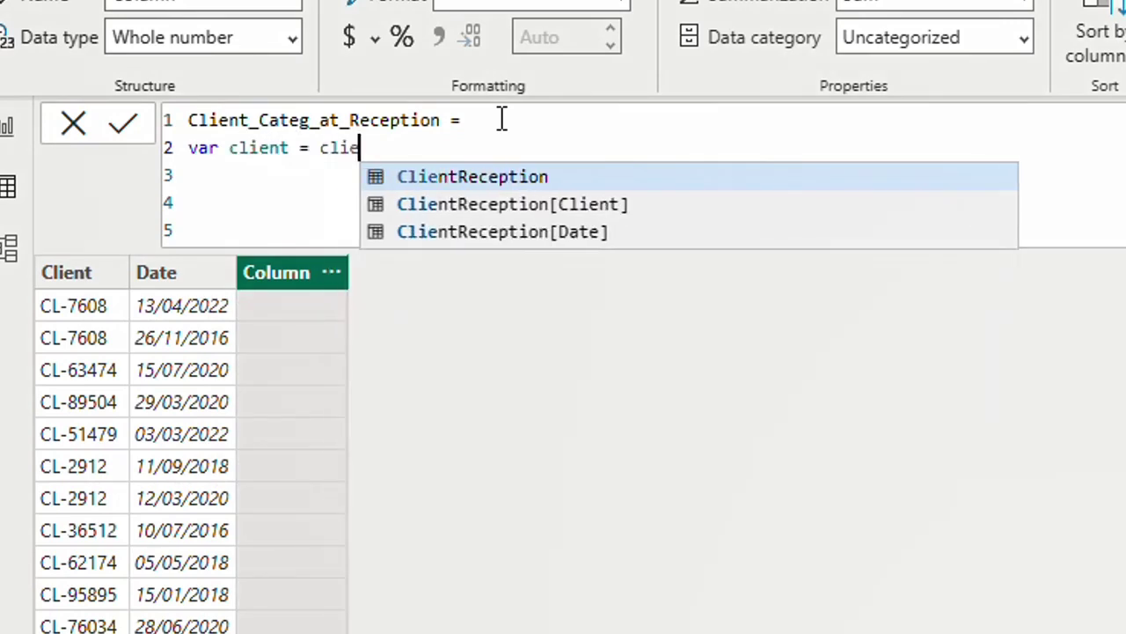
pyautogui.press('Down')
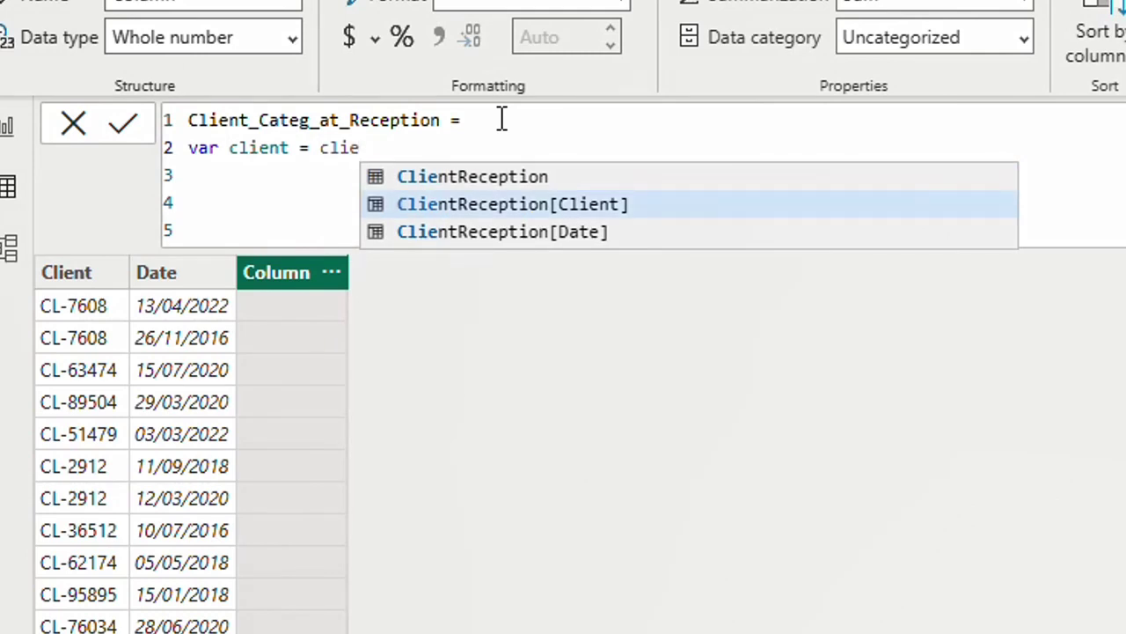
pyautogui.press('Tab')
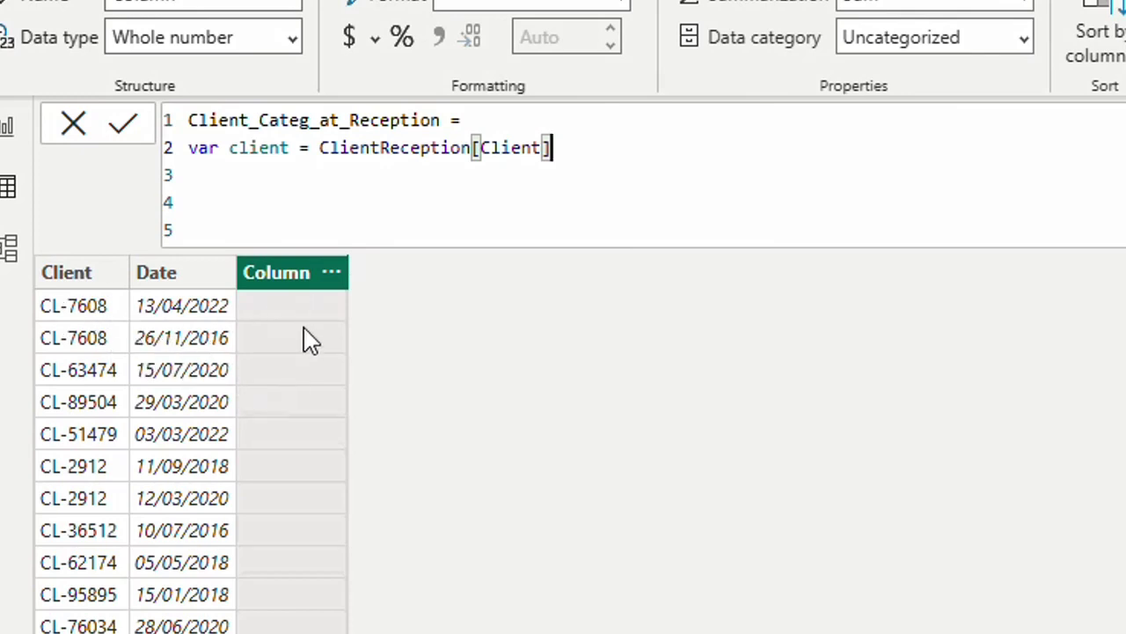
# - Define a second variable, on_date, as ClientReception[Date] and leave a blank line after it
pyautogui.hotkey('shift', 'Return')
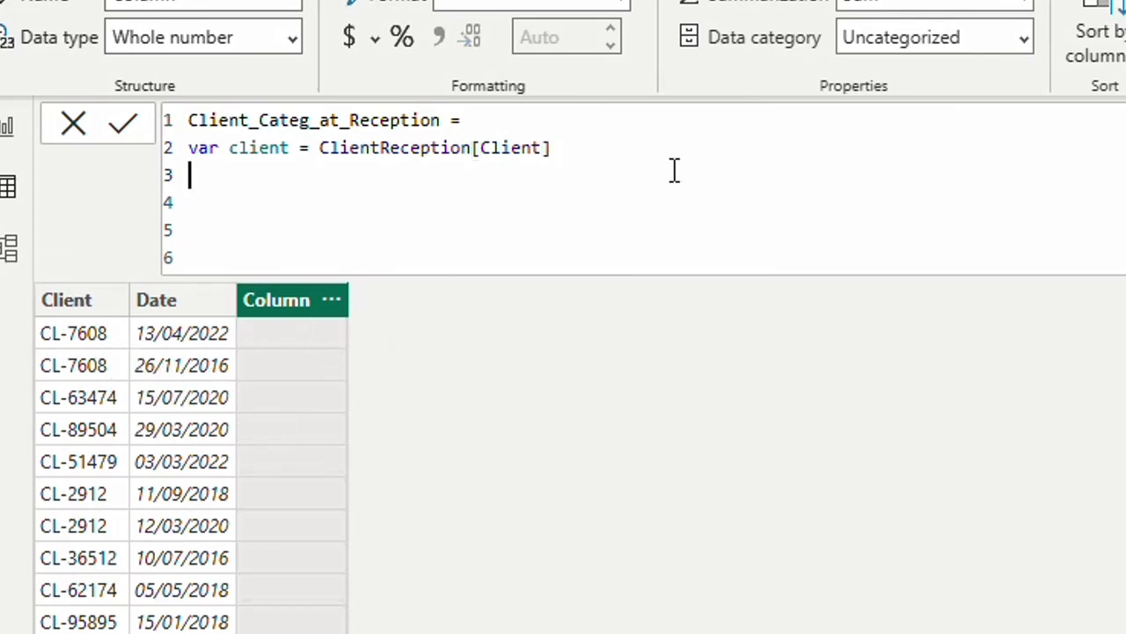
pyautogui.write('var')
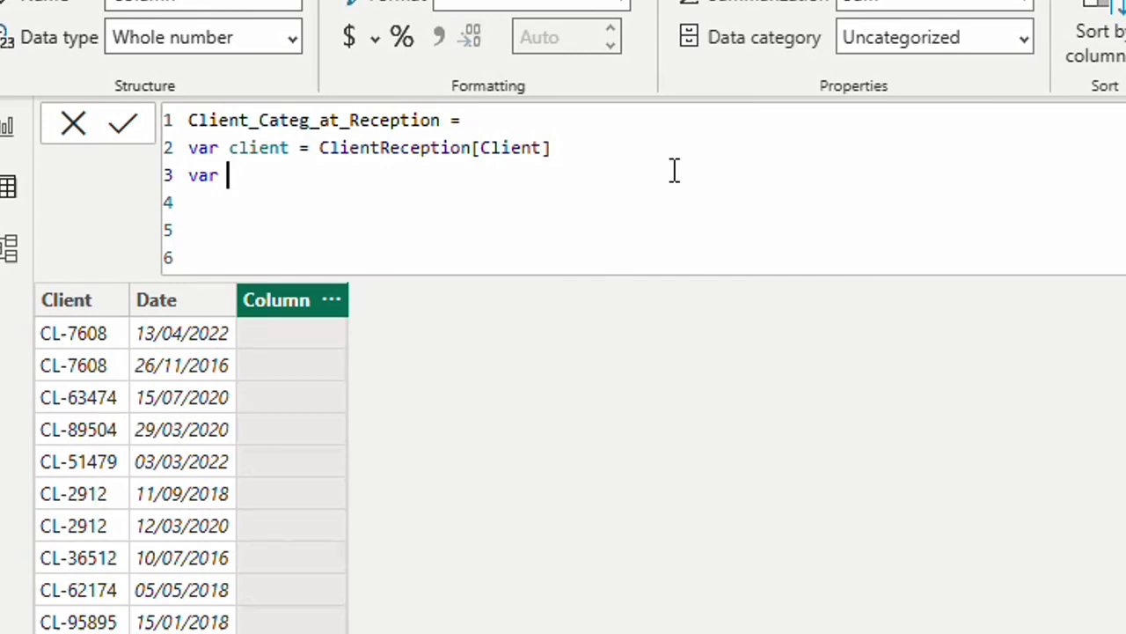
pyautogui.write('on_date')
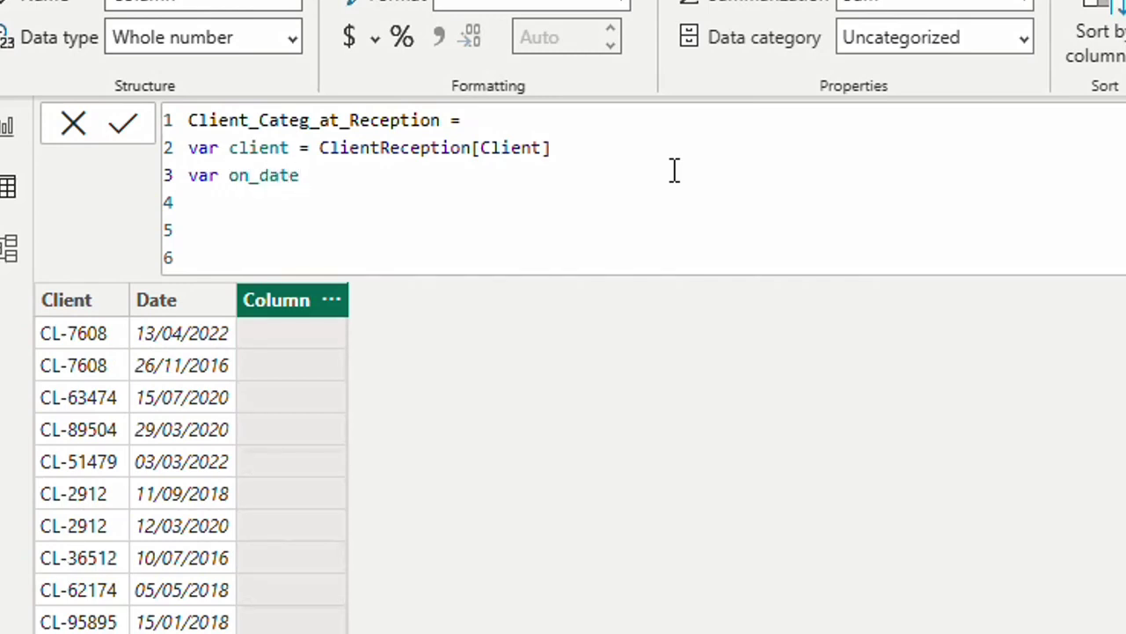
pyautogui.write(' = rece')
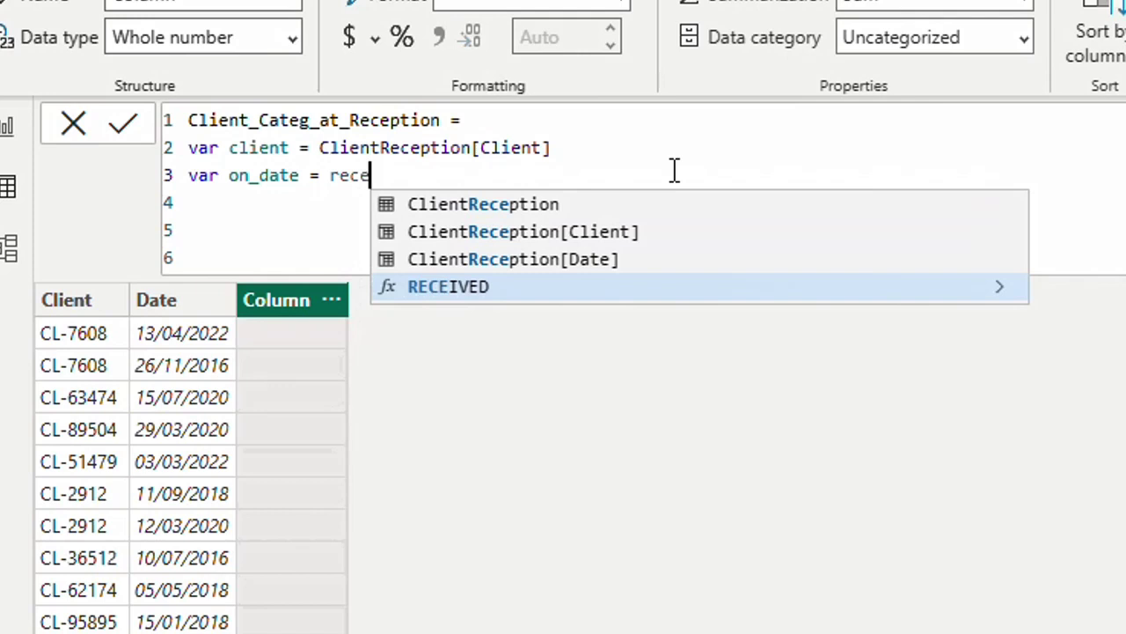
pyautogui.press('Up')
pyautogui.press('Tab')
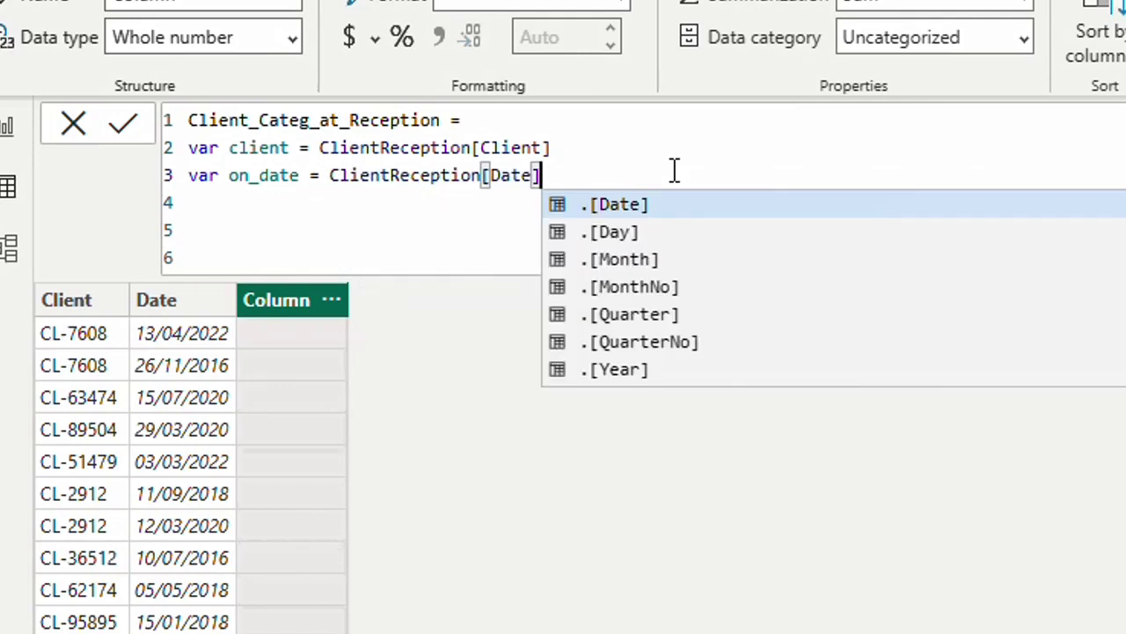
pyautogui.hotkey('shift', 'Return')
pyautogui.hotkey('shift', 'Return')
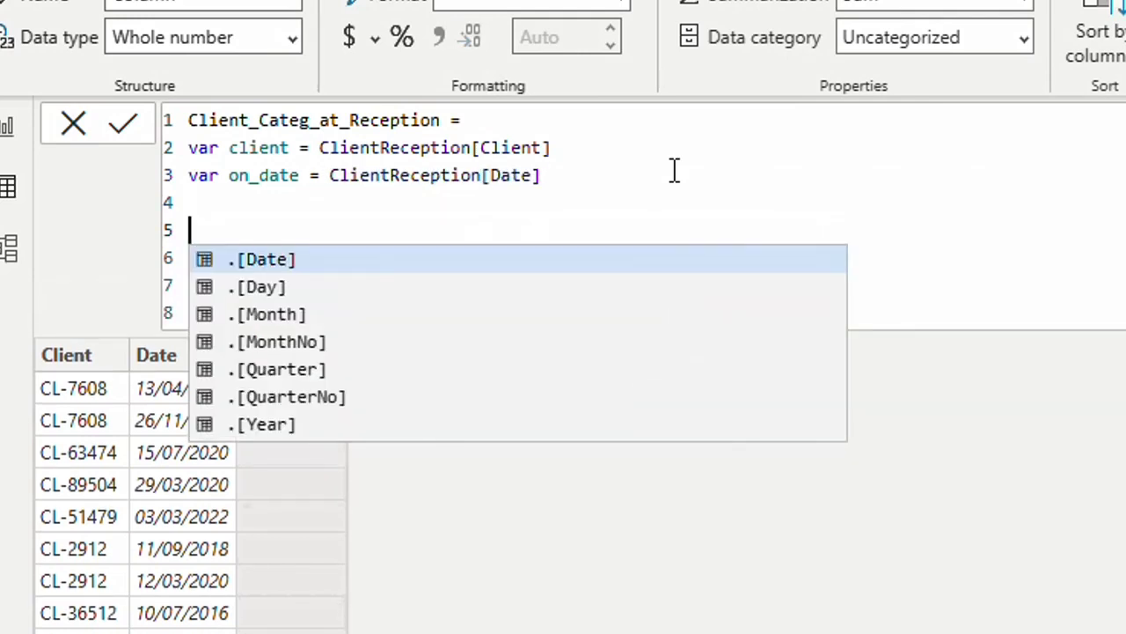
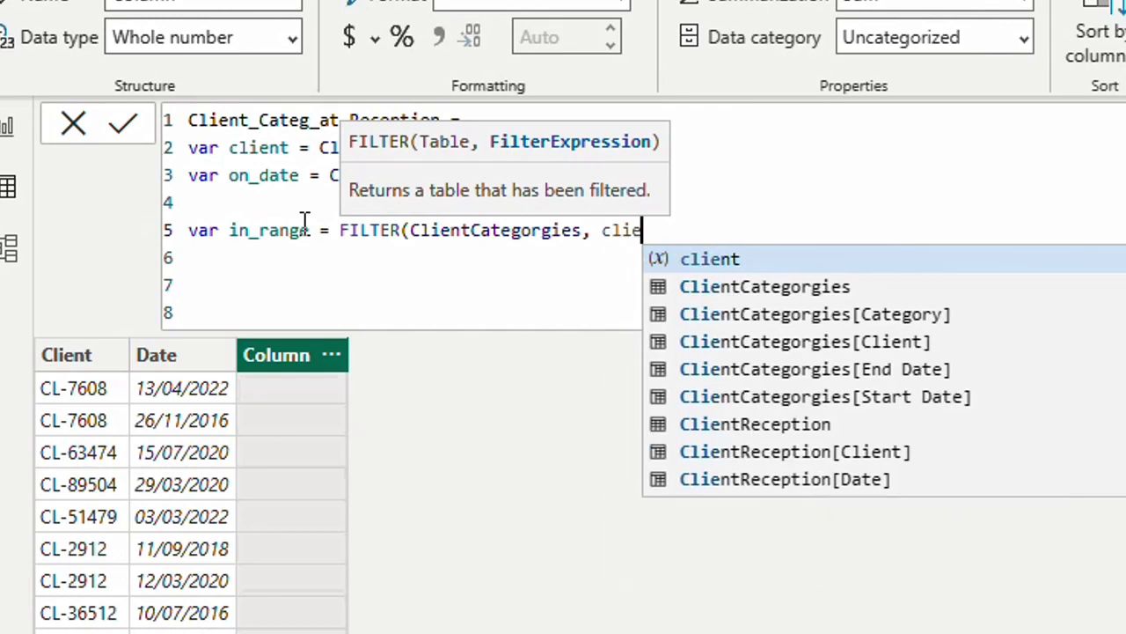
# - Set the first condition of the in_range FILTER to ClientCategorgies[Client] equal to the client variable
pyautogui.press('Down')
pyautogui.press('Down')
pyautogui.press('Down')
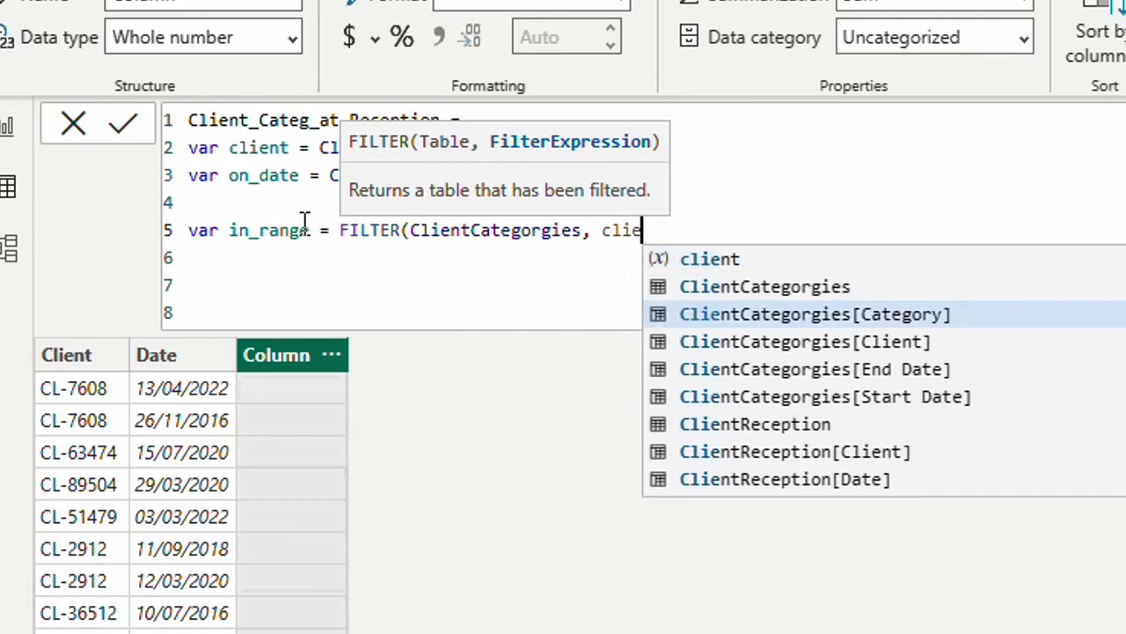
pyautogui.press('Tab')
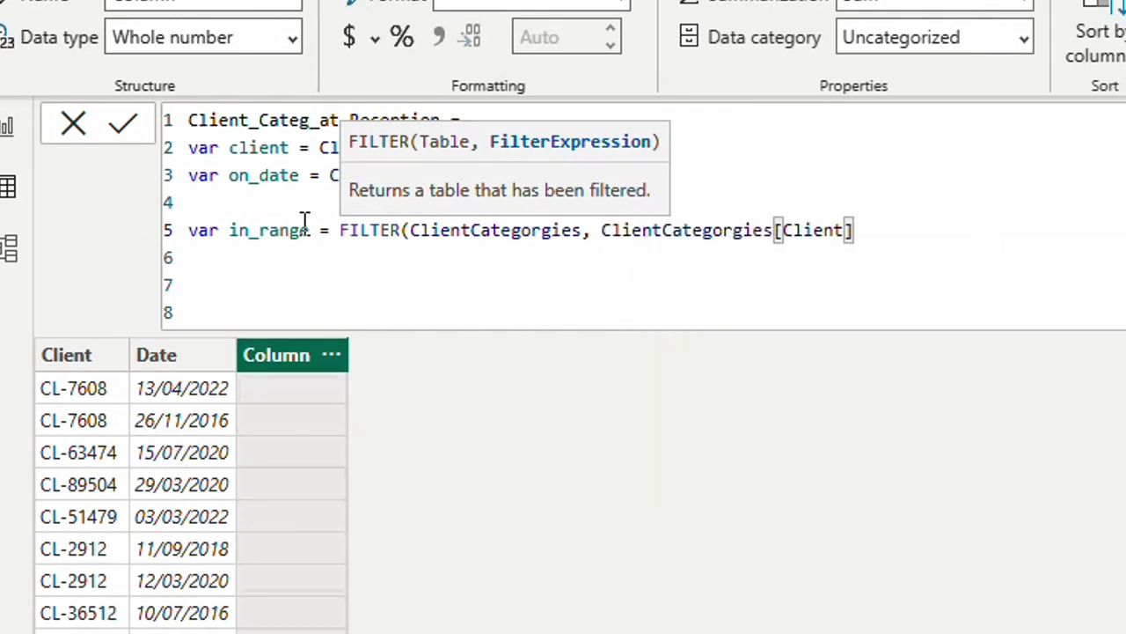
pyautogui.write('=clie')
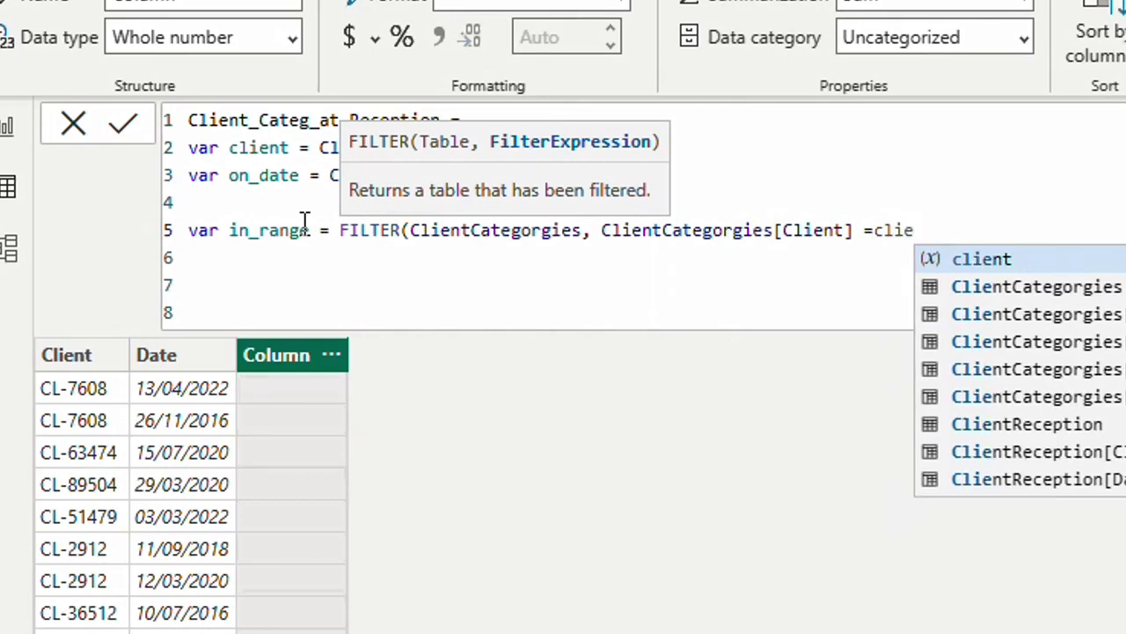
pyautogui.press('Tab')
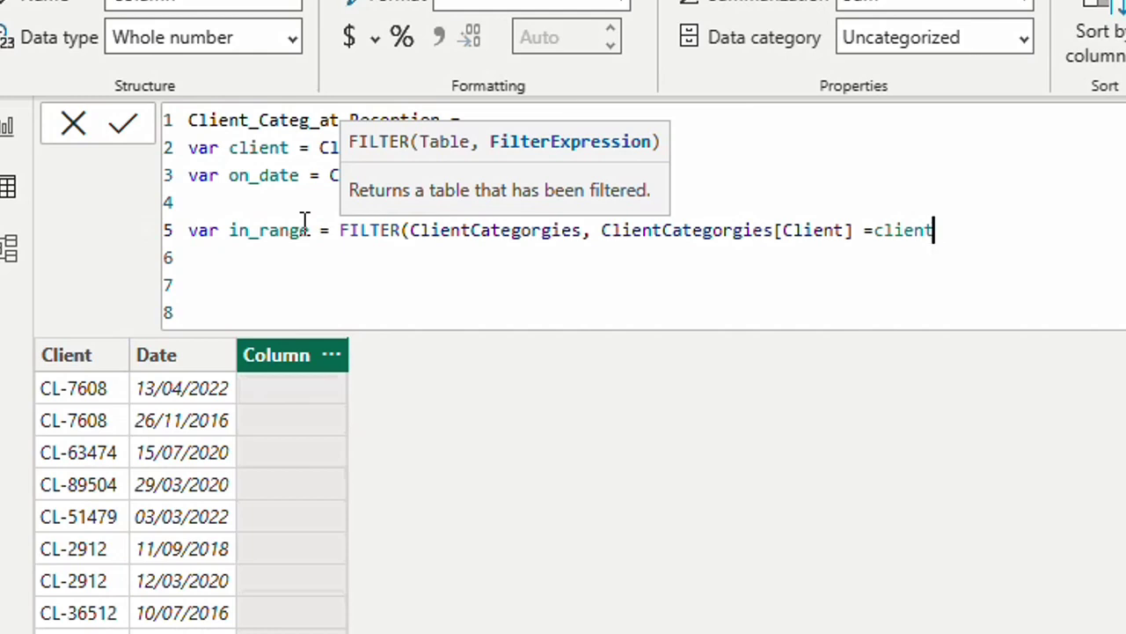
pyautogui.write(',')
pyautogui.press('BackSpace')
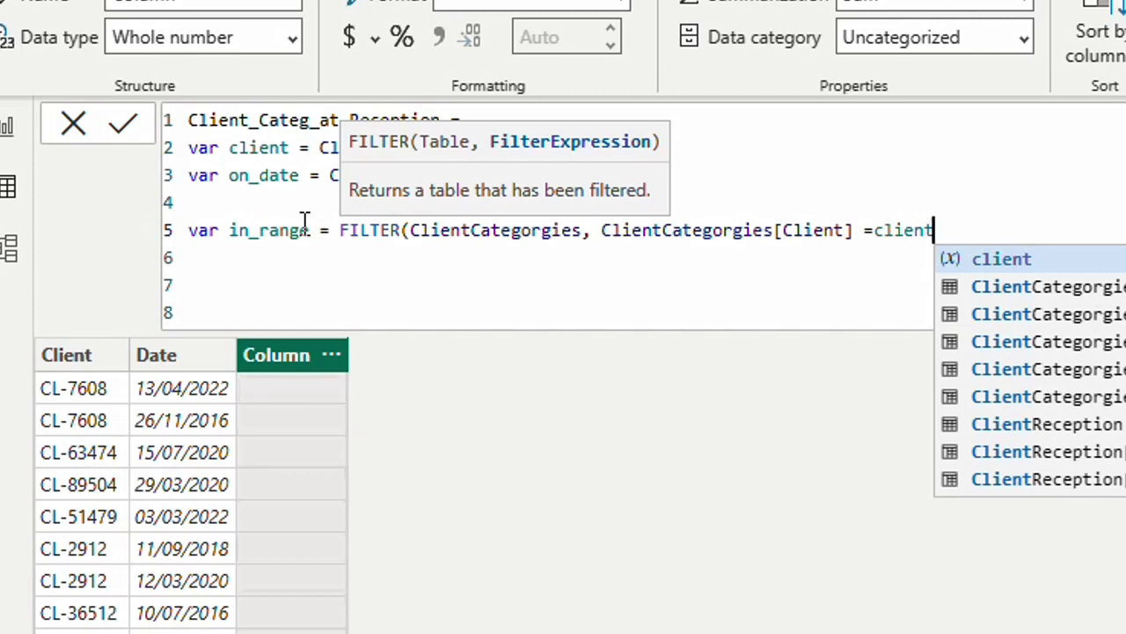
# - Add a second condition to the in_range FILTER on a new indented line: && ClientCategorgies[Start Date]<=on_date
pyautogui.hotkey('alt', 'Return')
pyautogui.press('Tab')
pyautogui.press('Tab')
pyautogui.press('Tab')
pyautogui.press('Tab')
pyautogui.press('Tab')
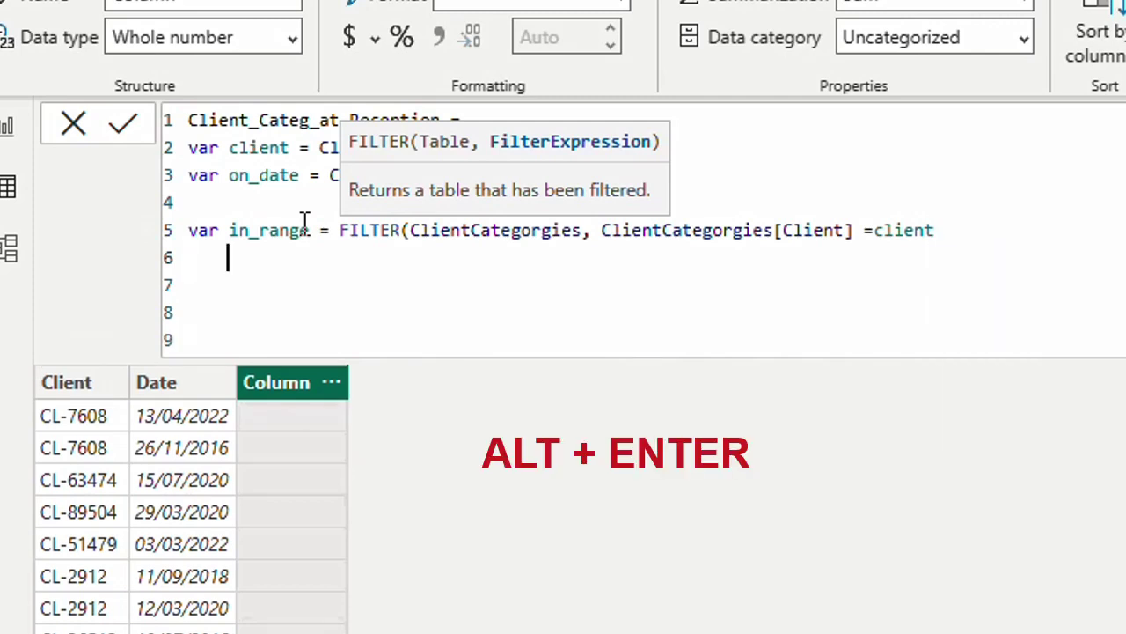
pyautogui.write('&&')
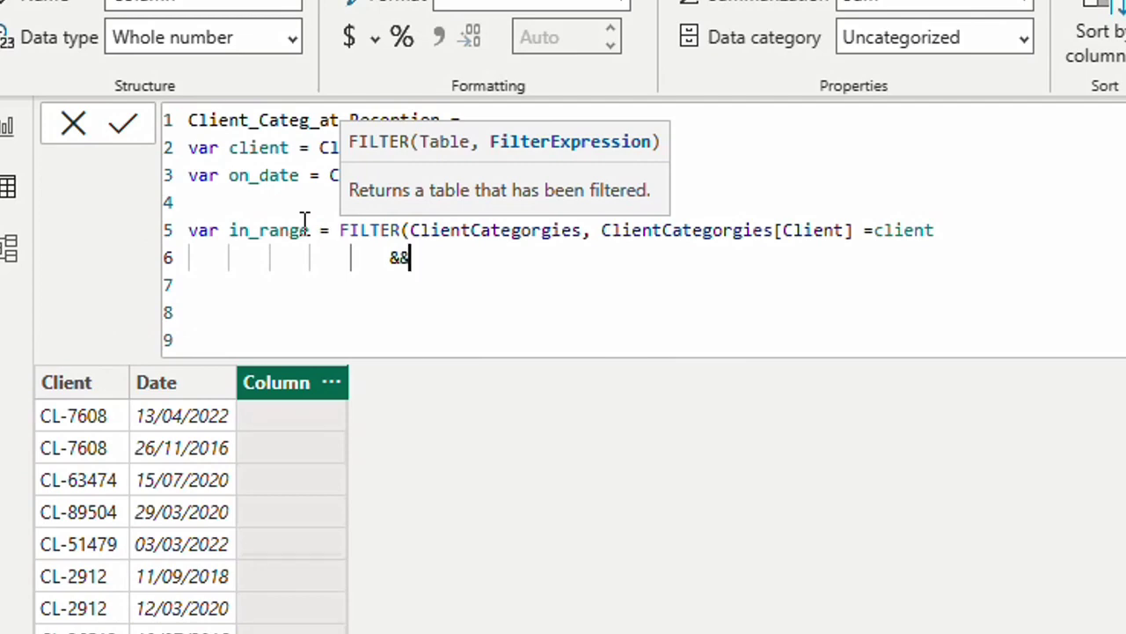
pyautogui.write('start')
pyautogui.press('Up')
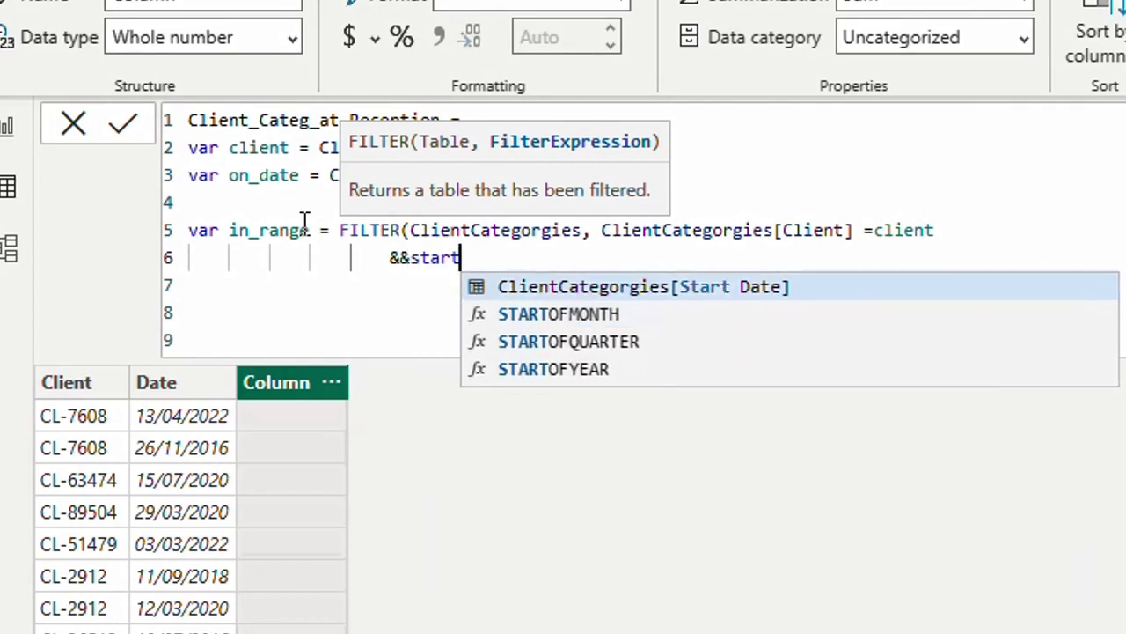
pyautogui.press('Tab')
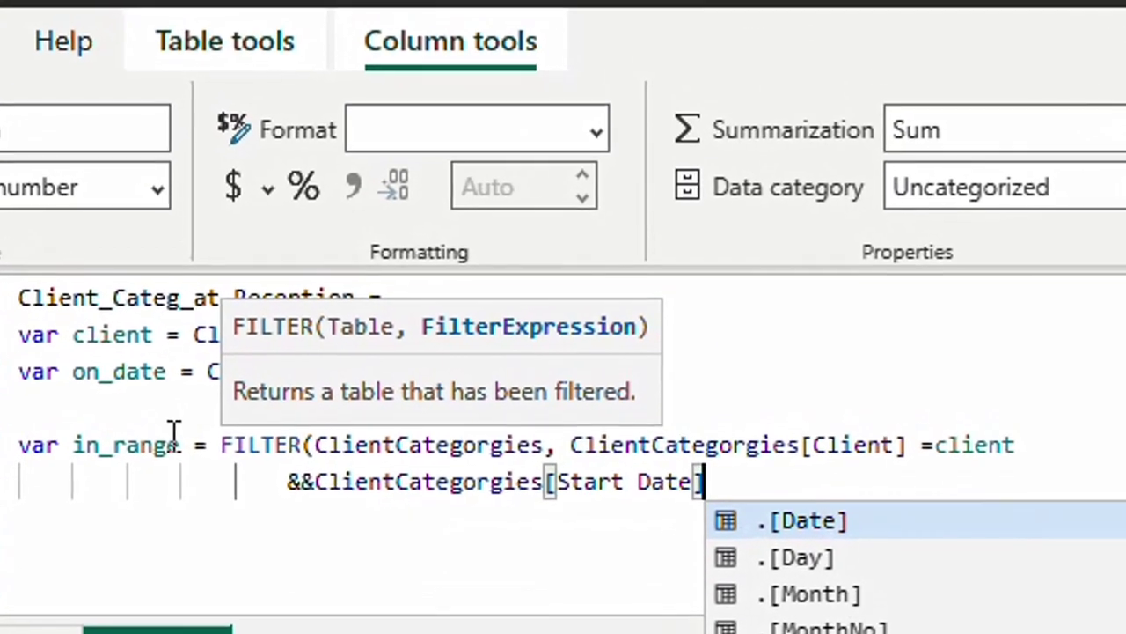
pyautogui.write('<=')
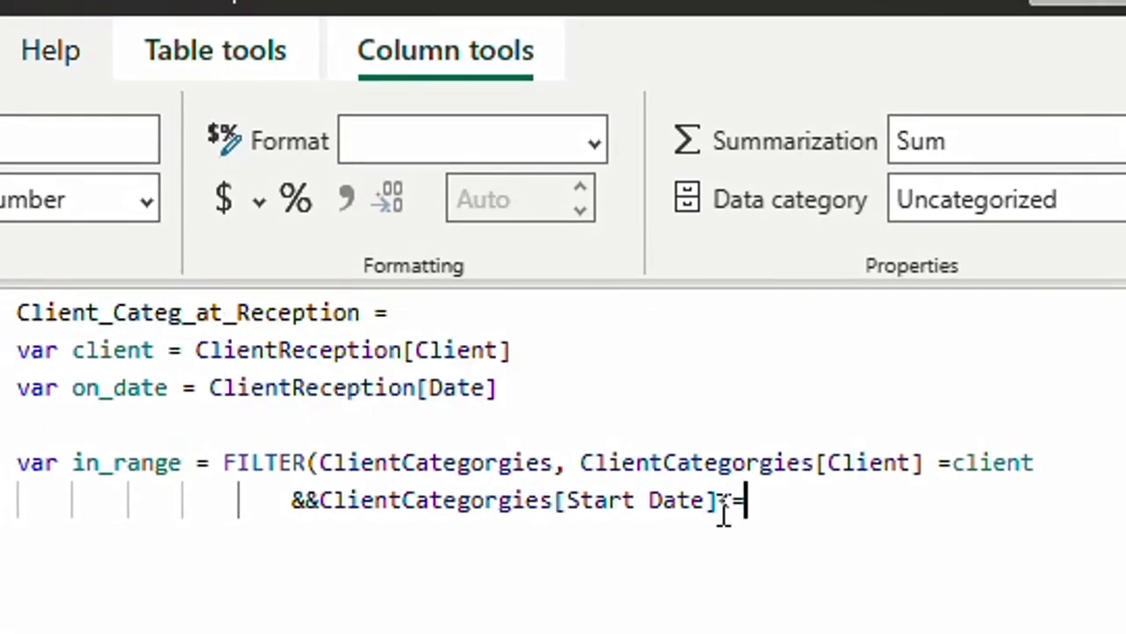
pyautogui.write('on_date')
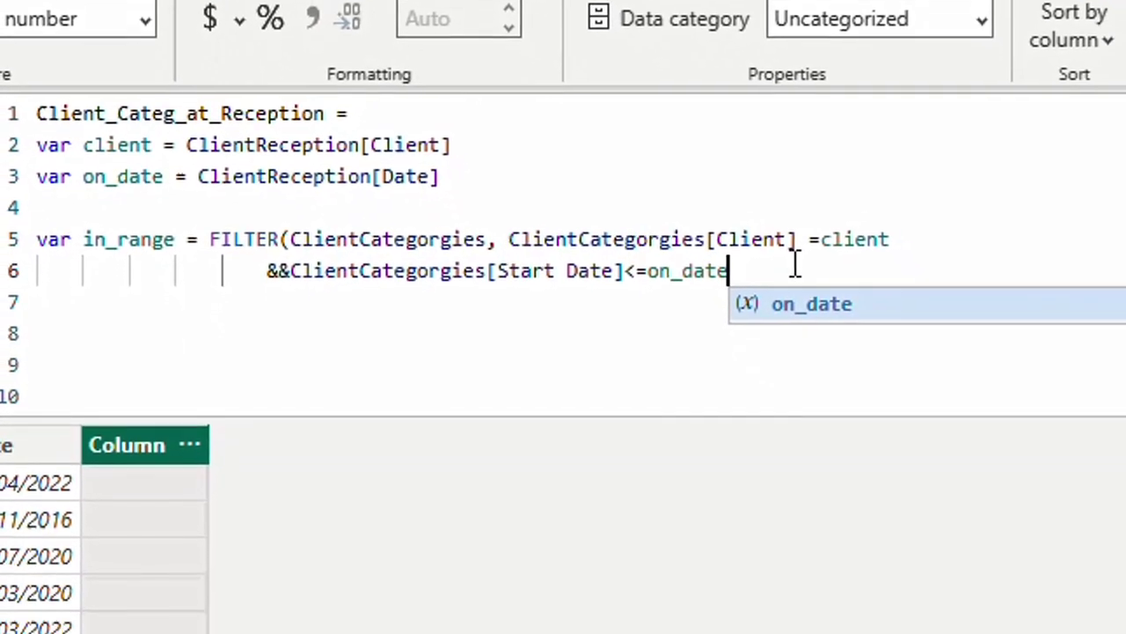
# - Add a third condition on its own line, && ClientCategorgies[End Date]>=on_date, and close the FILTER parenthesis
pyautogui.hotkey('alt', 'Return')
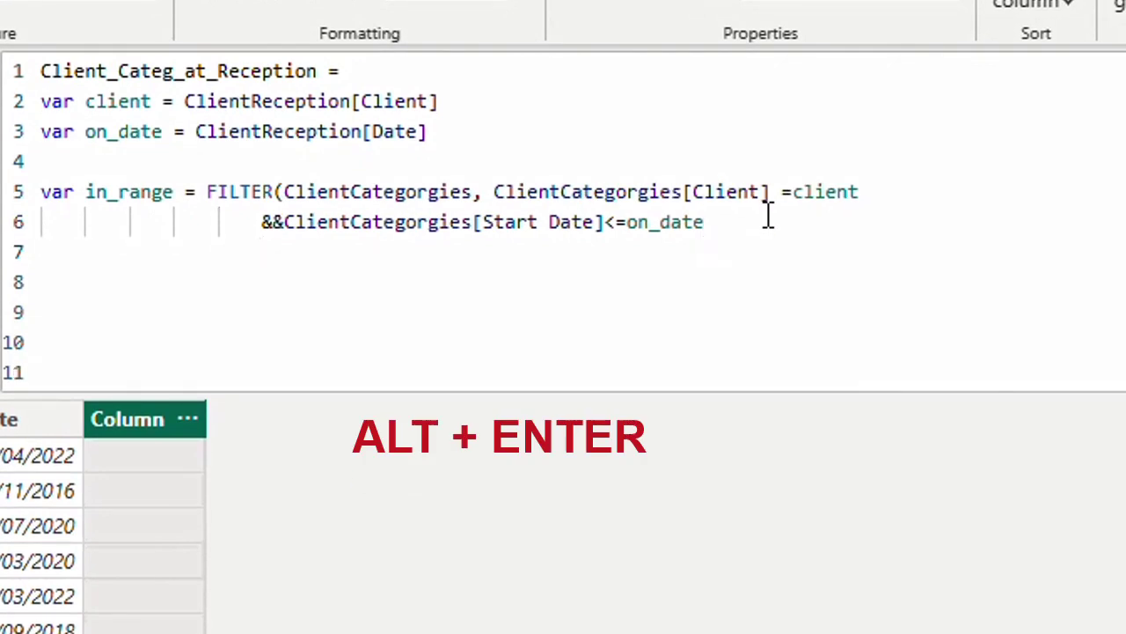
pyautogui.write('&&end')
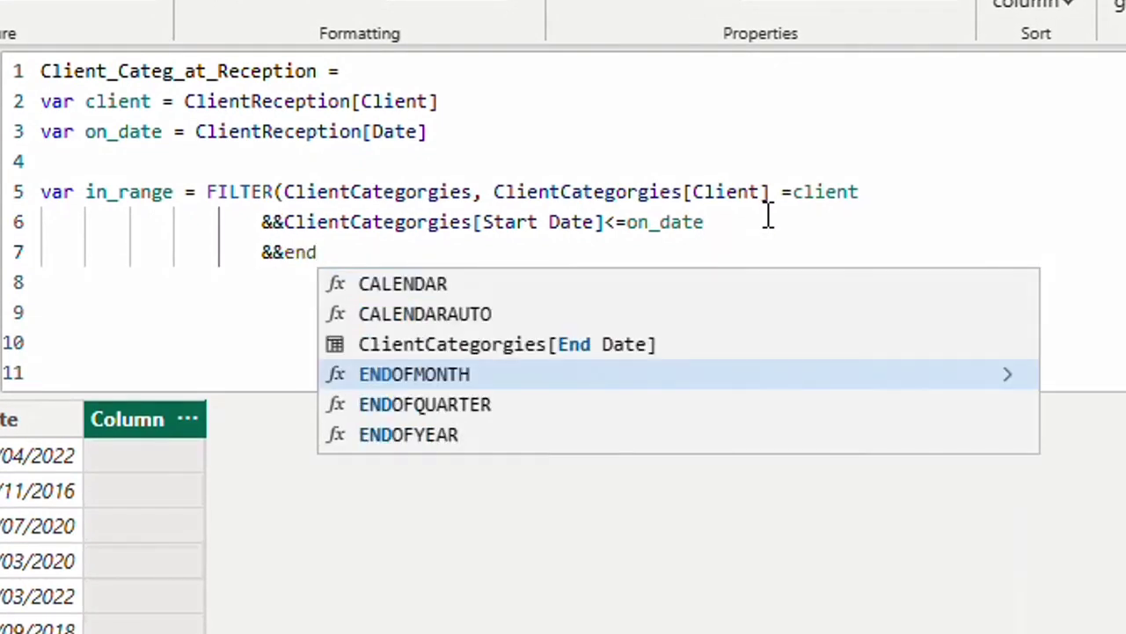
pyautogui.press('Up')
pyautogui.press('Tab')
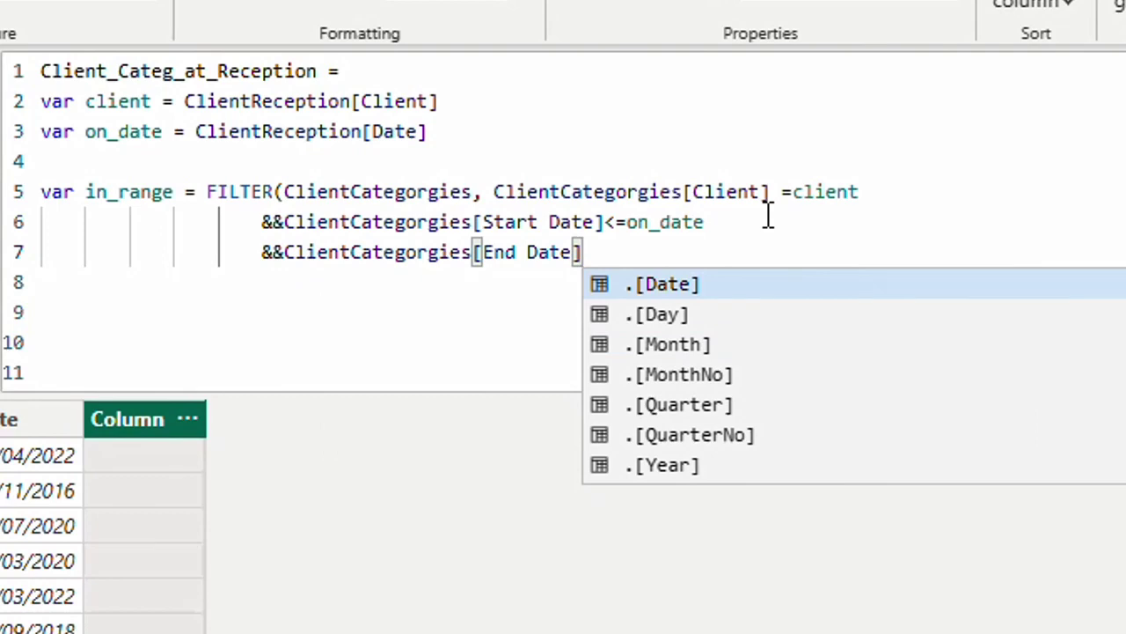
pyautogui.write('>=on_')
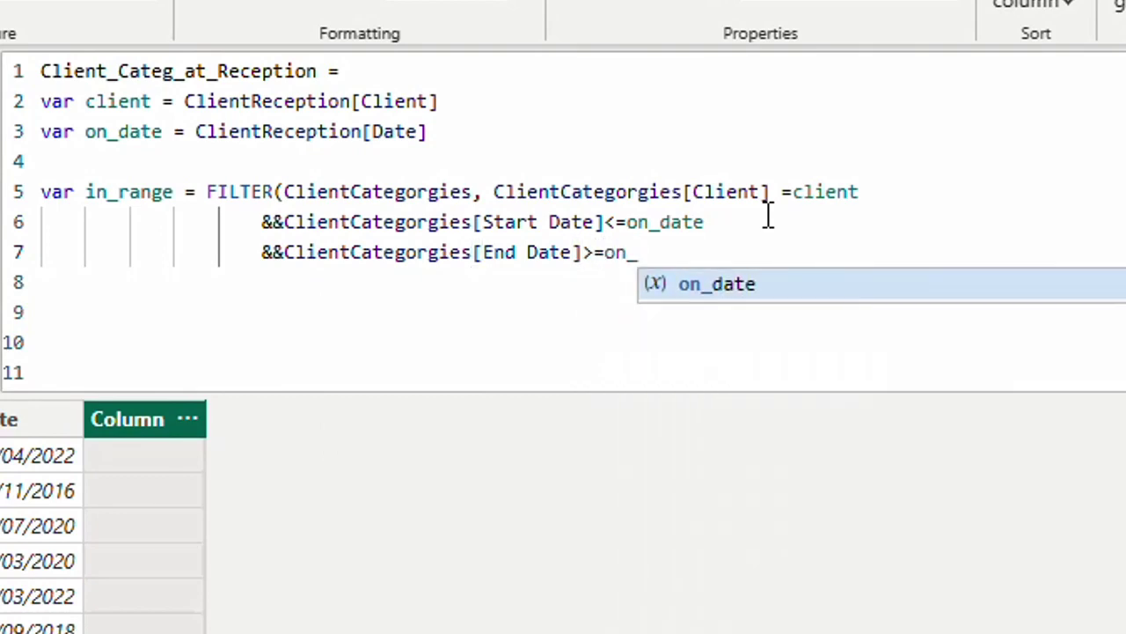
pyautogui.press('Tab')
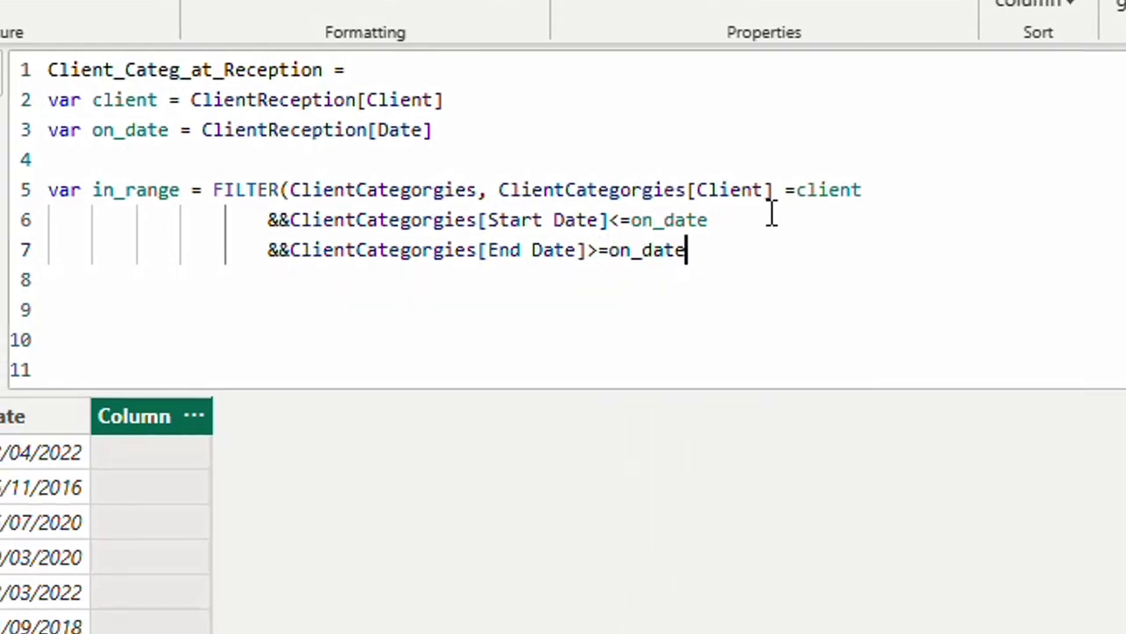
pyautogui.write(')')
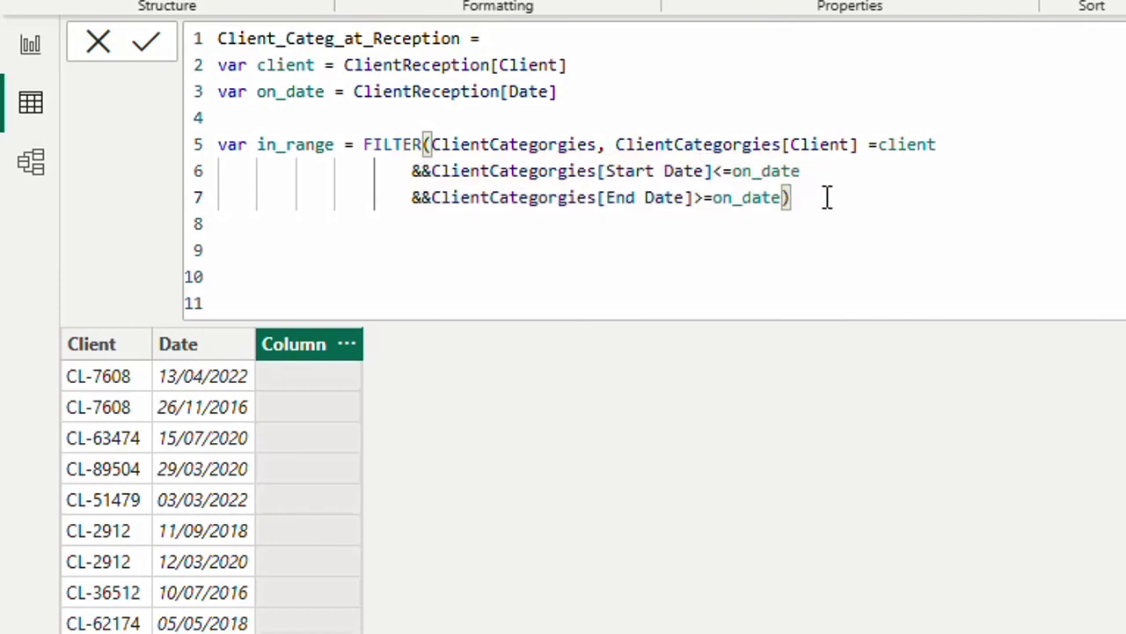
# - Leave a blank line below the in_range variable, add an unindented Return keyword, and start a new line under it
pyautogui.press('Return')
pyautogui.press('Return')
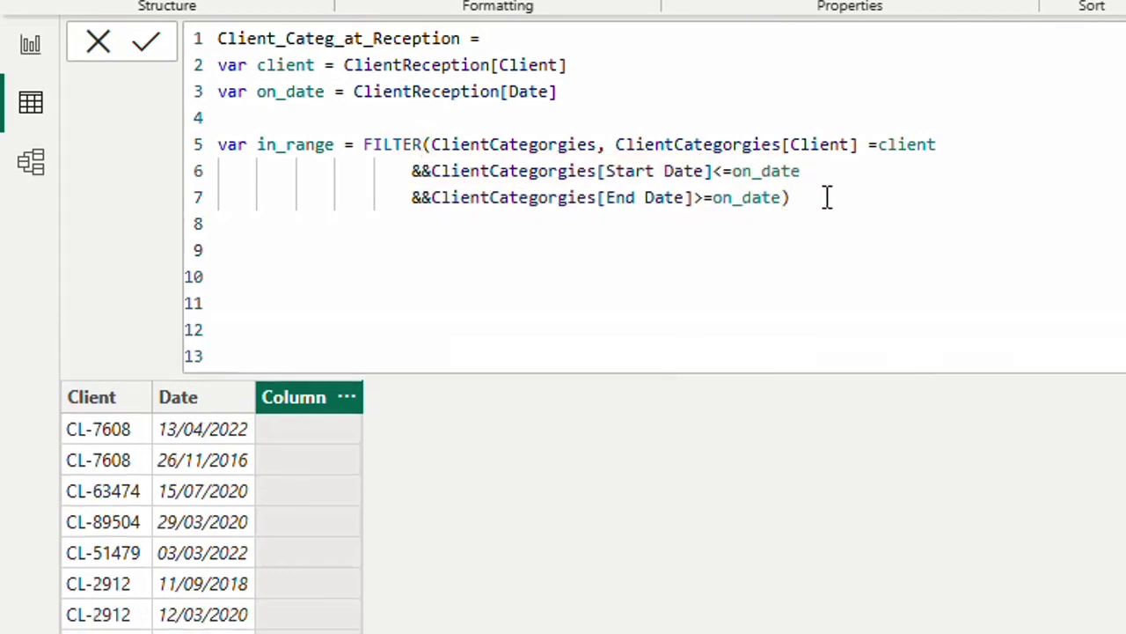
pyautogui.press('BackSpace')
pyautogui.press('BackSpace')
pyautogui.press('BackSpace')
pyautogui.press('BackSpace')
pyautogui.write('Return')
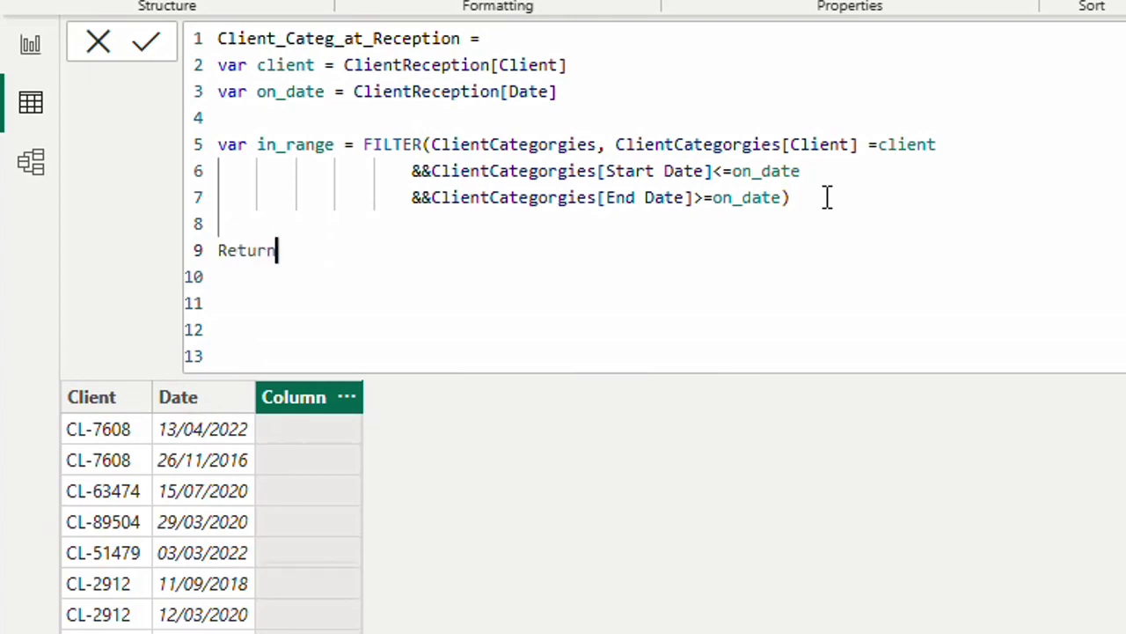
pyautogui.press('Return')
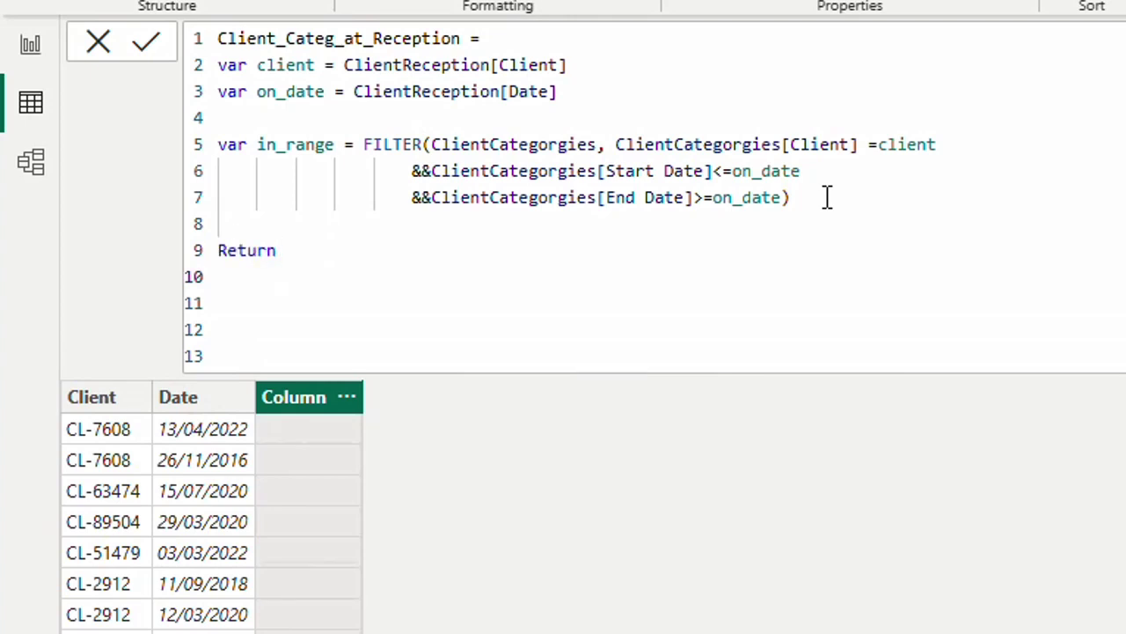
# - Begin the returned expression with CALCULATE, using FIRSTNONBLANK(ClientCategorgies[Category],true) as its first argument
pyautogui.write('calc')
pyautogui.press('Tab')
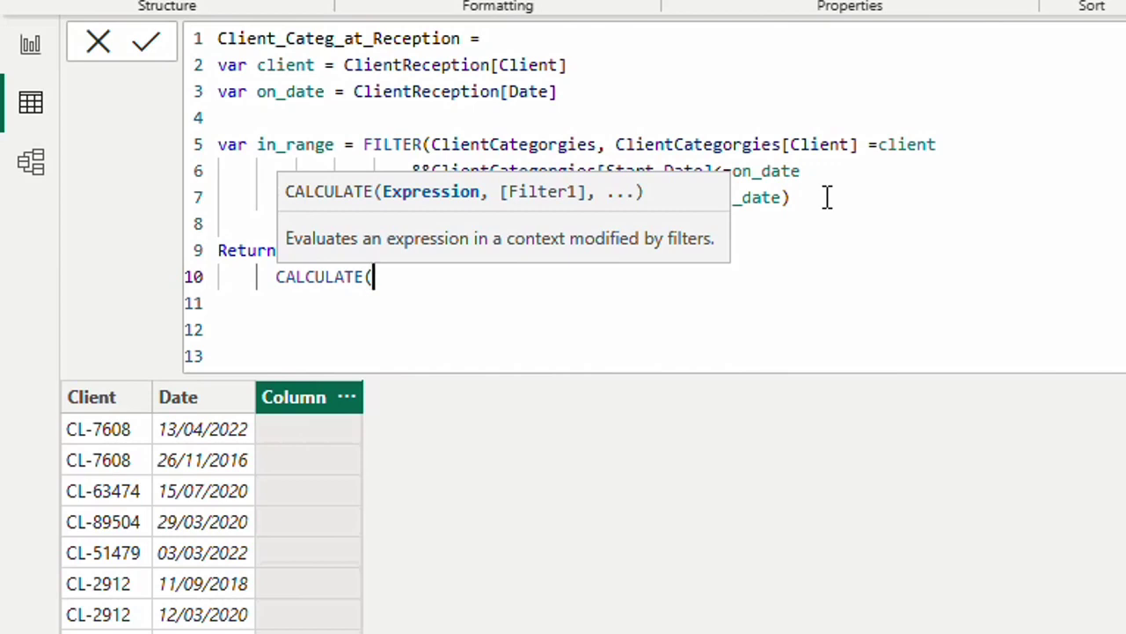
pyautogui.write('fi')
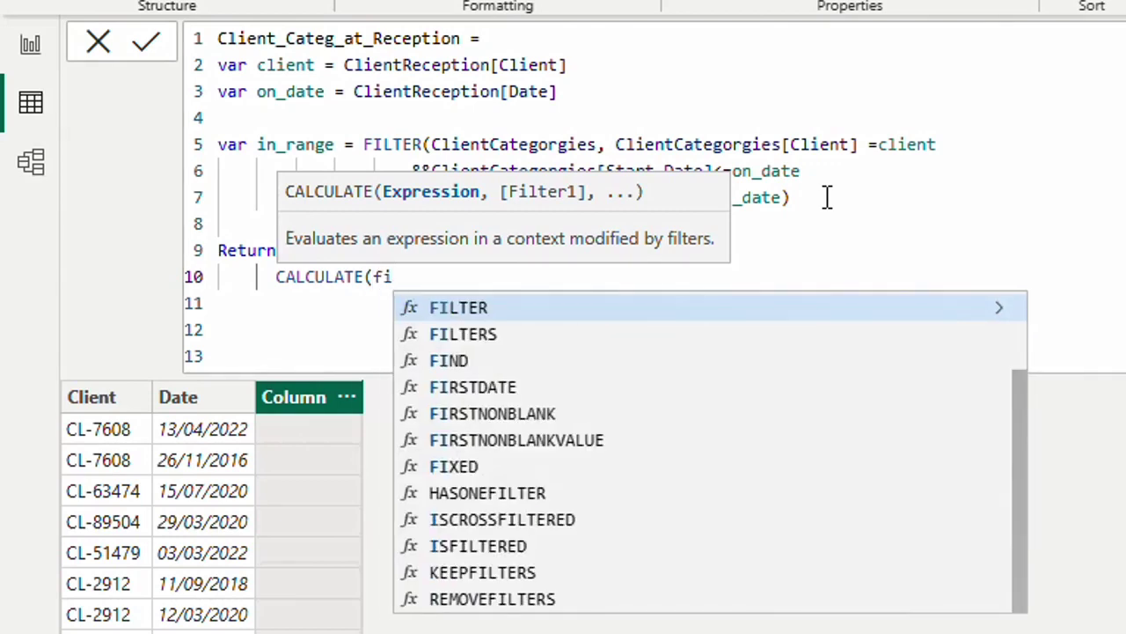
pyautogui.write('rs')
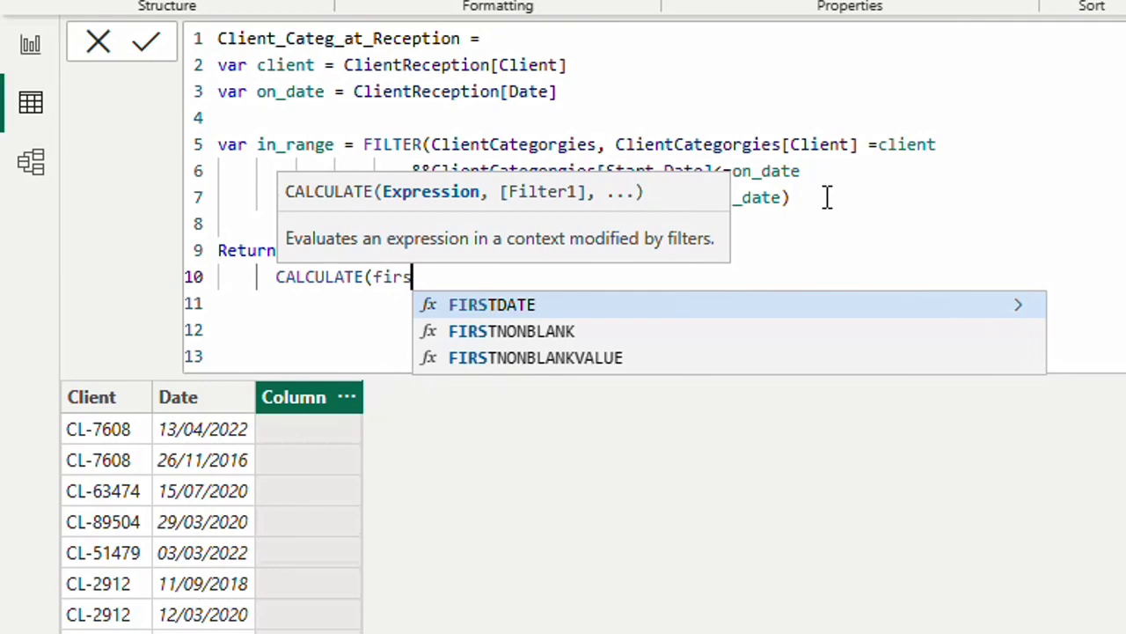
pyautogui.press('Down')
pyautogui.press('Tab')
pyautogui.write('cate')
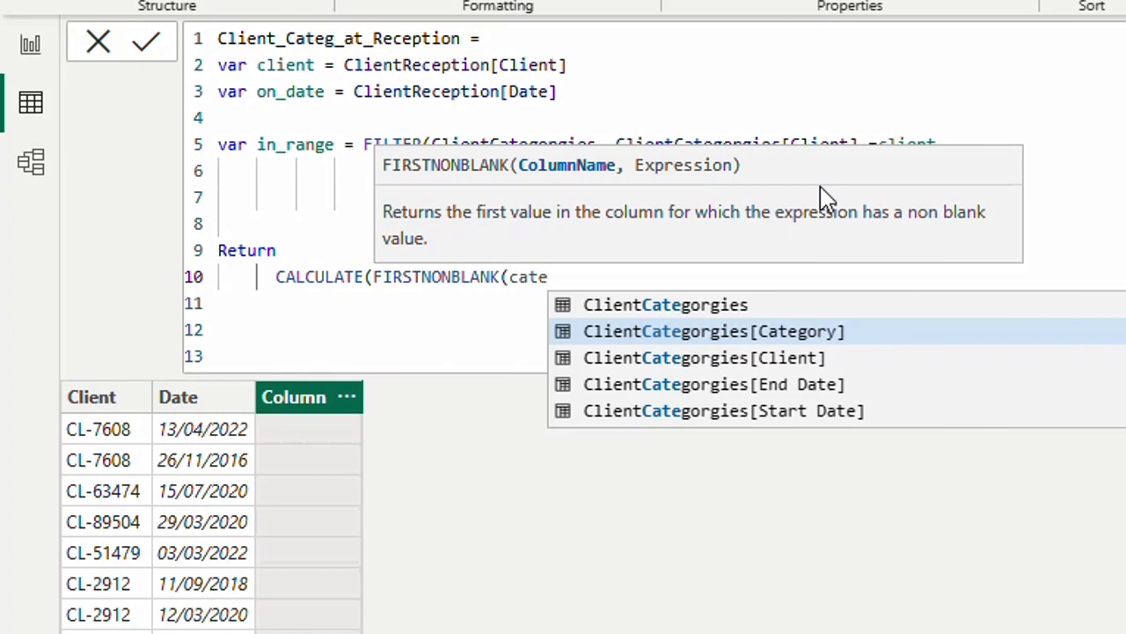
pyautogui.press('Tab')
pyautogui.write(',')
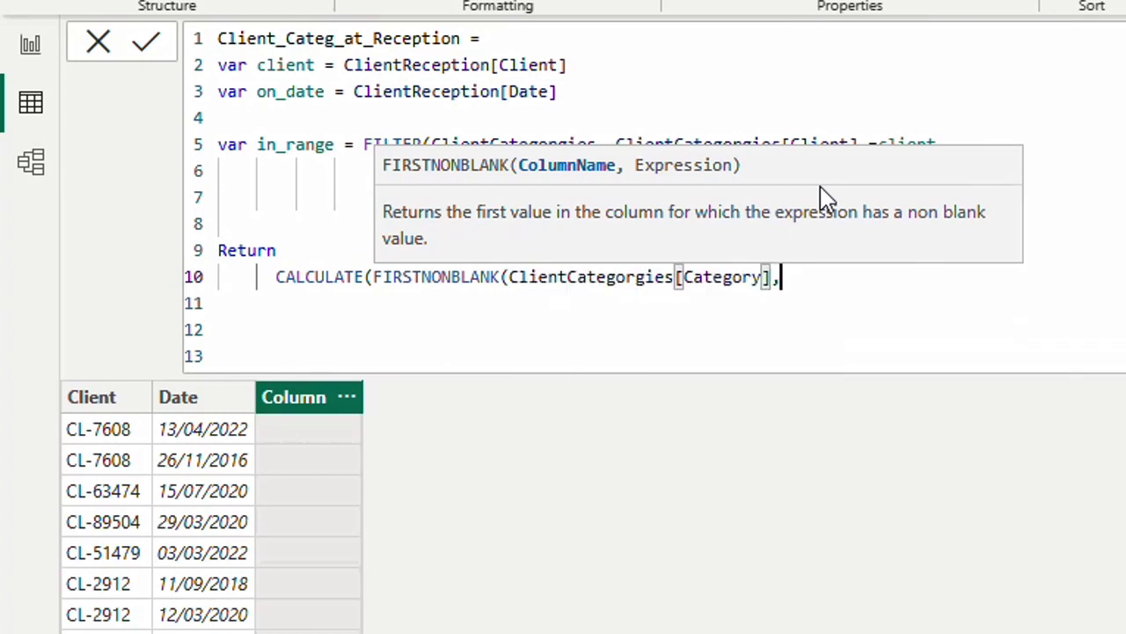
pyautogui.write('true')
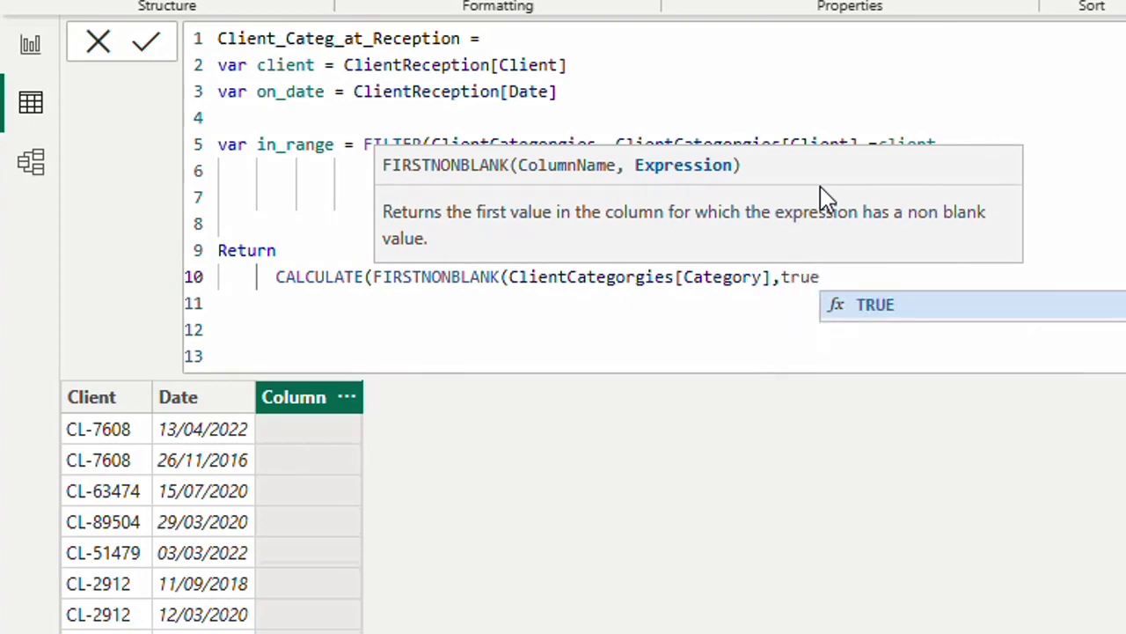
pyautogui.write('),')
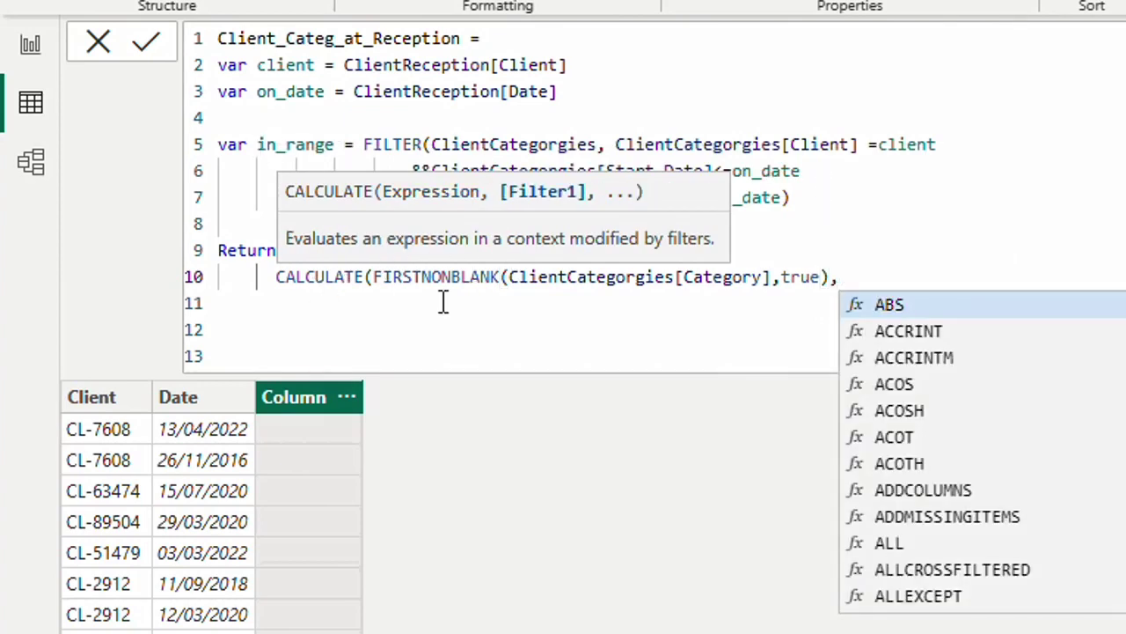
# - Use in_range as the CALCULATE filter, close the expression and commit the calculated column's formula
pyautogui.write('in')
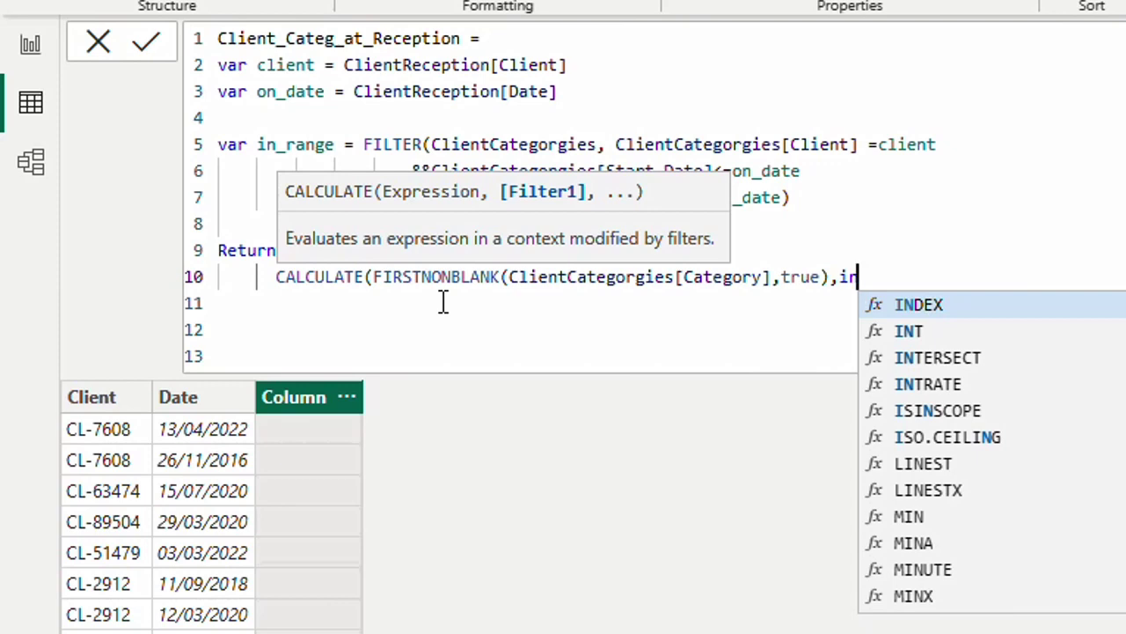
pyautogui.write('_range')
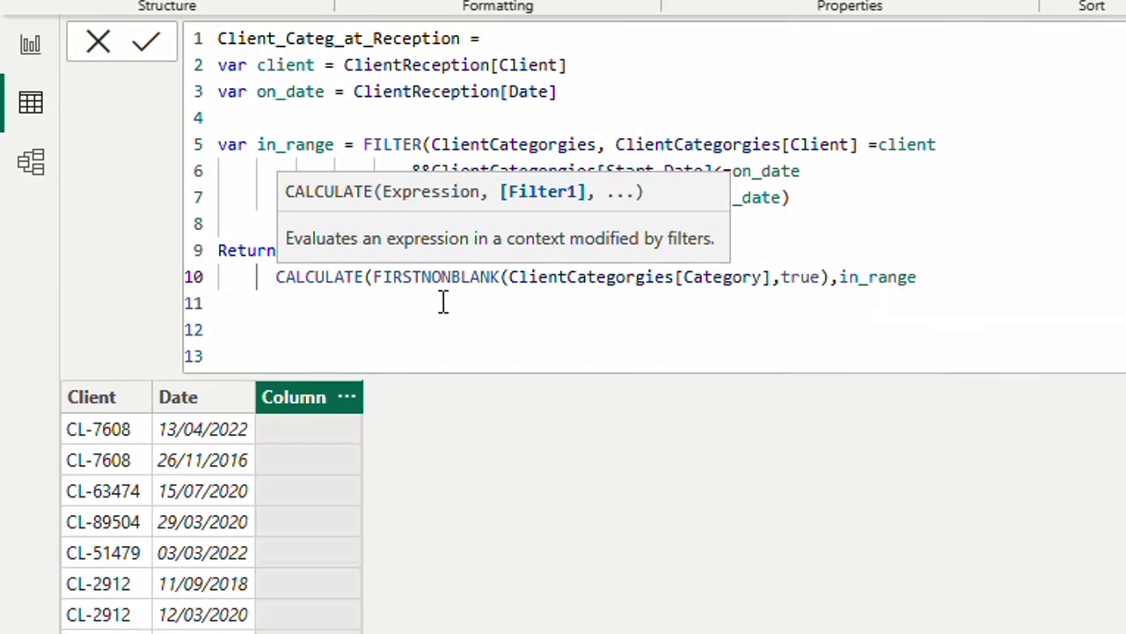
pyautogui.write(')')
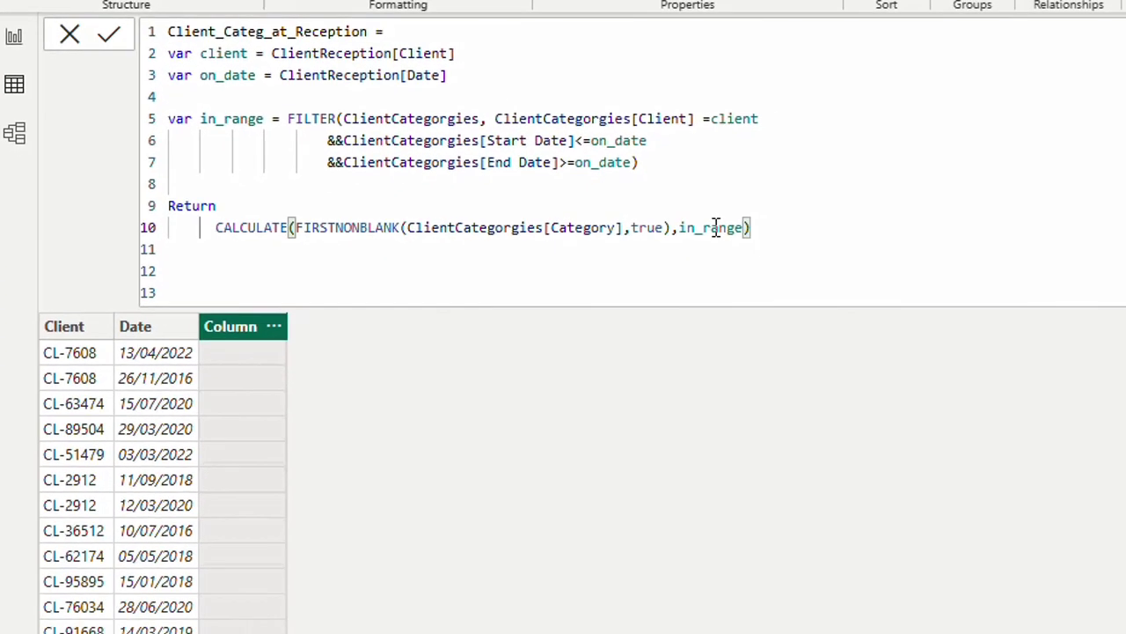
pyautogui.press('Return')
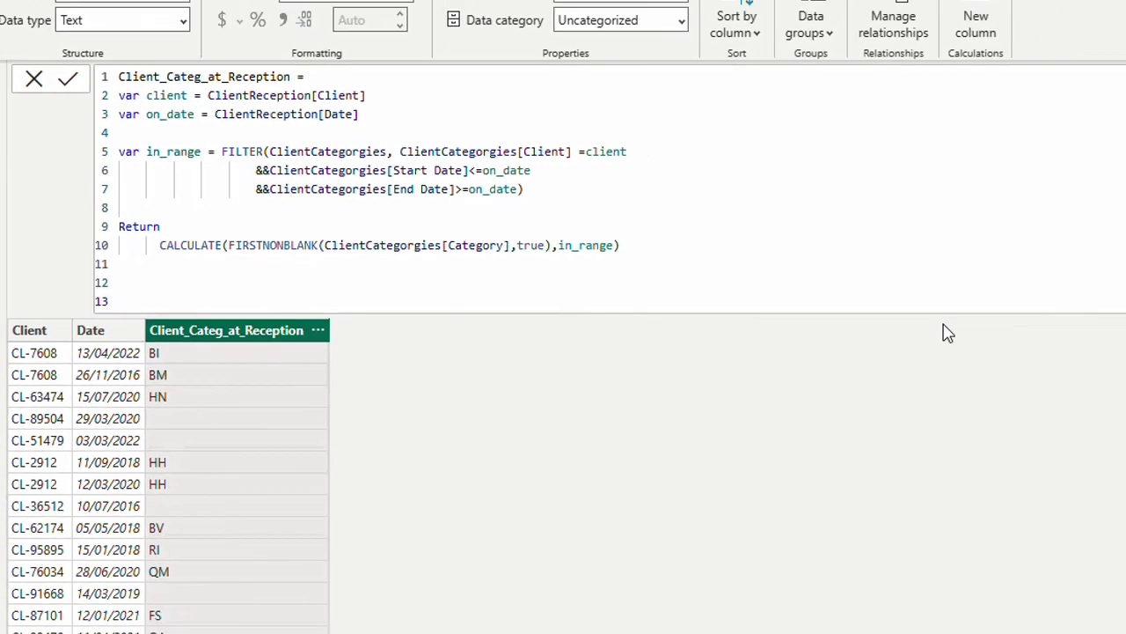
# - Compare the date ranges in ClientCategorgies with the categories in ClientReception, and examine the first row with a blank category
pyautogui.click(1047, 227)
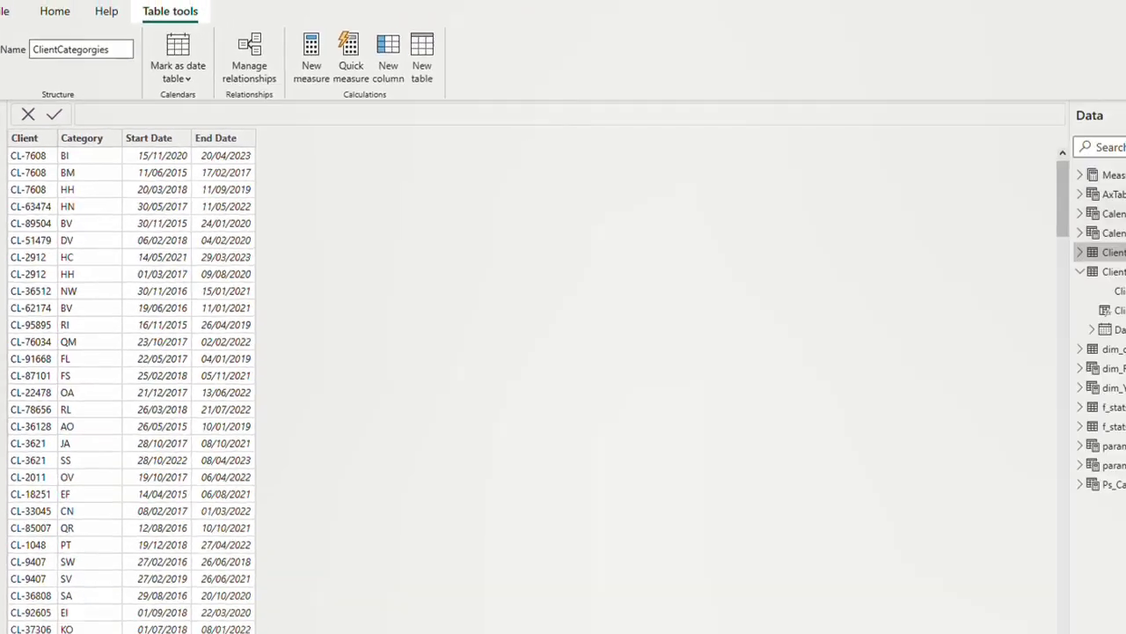
pyautogui.click(1056, 266)
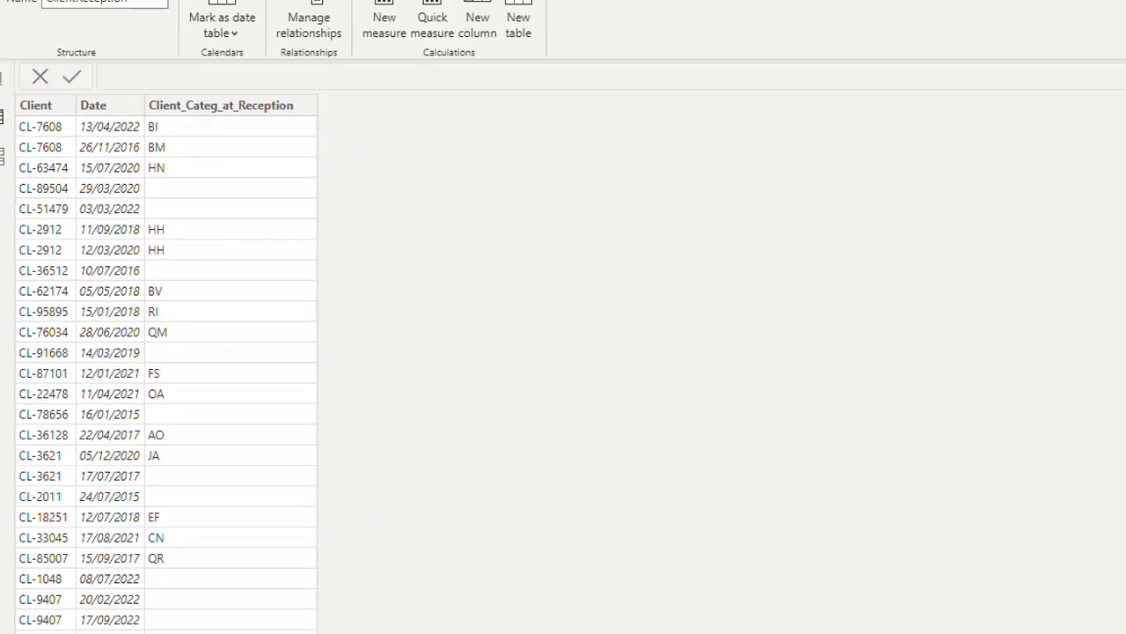
pyautogui.click(1036, 229)
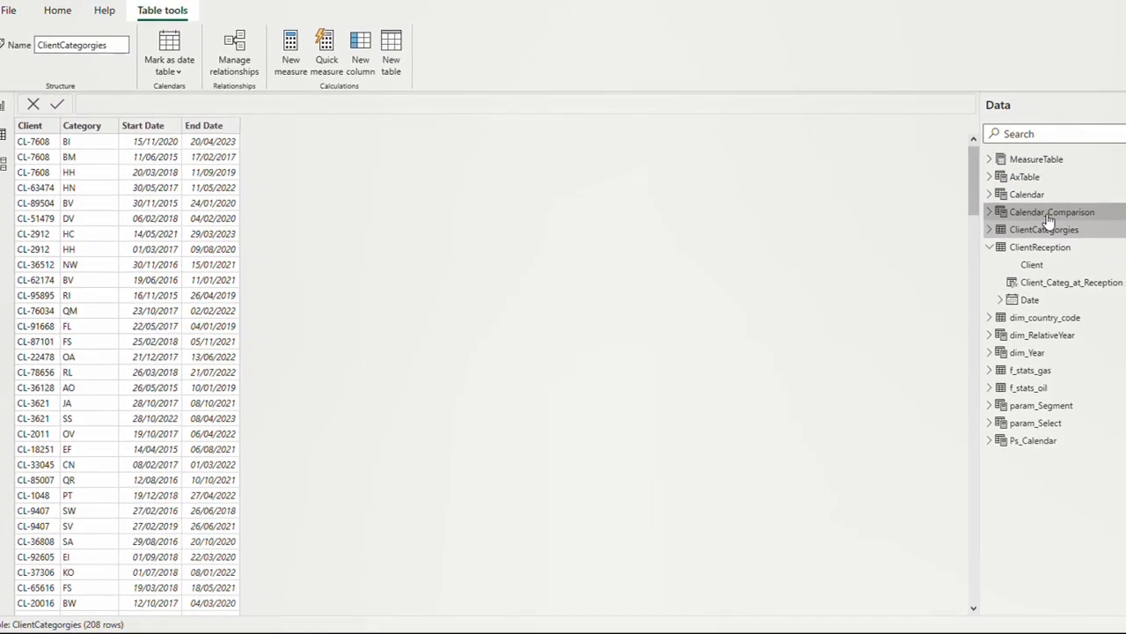
pyautogui.click(1052, 212)
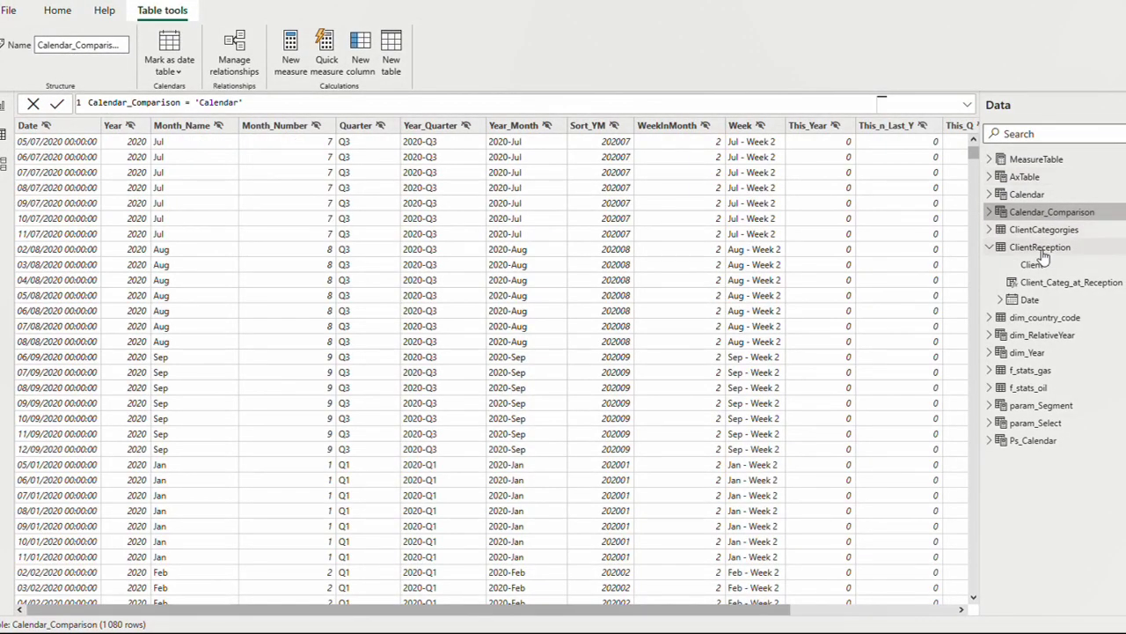
pyautogui.click(1042, 251)
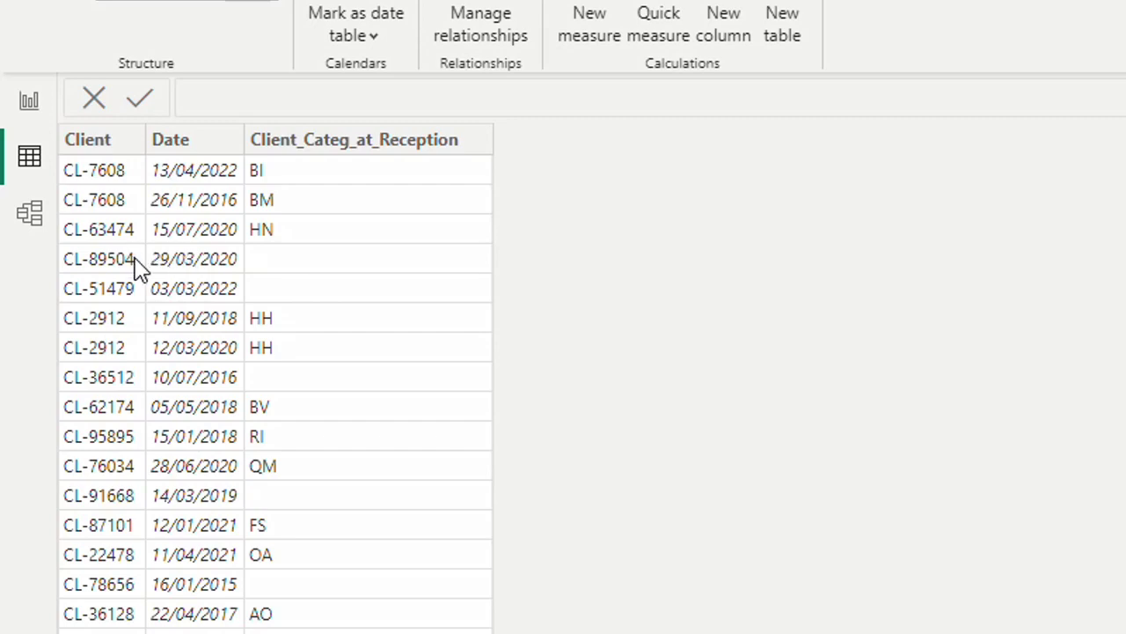
pyautogui.click(98, 272)
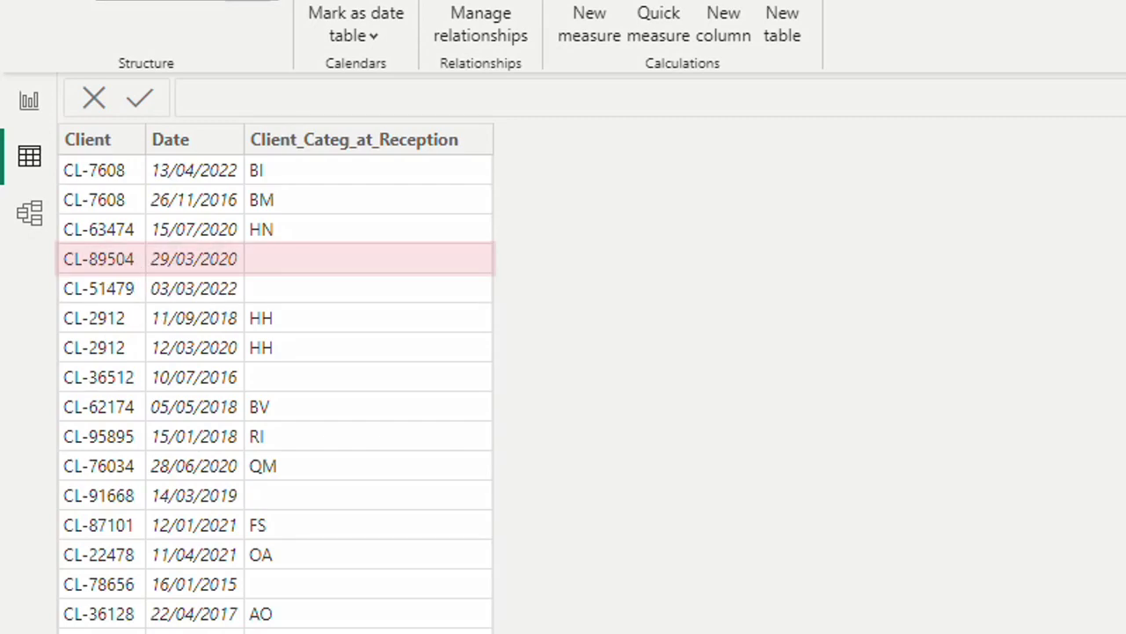
# - Filter ClientCategorgies to the client ID of the first blank-category reception row, and compare its validity dates with the reception date in ClientReception
pyautogui.click(1053, 237)
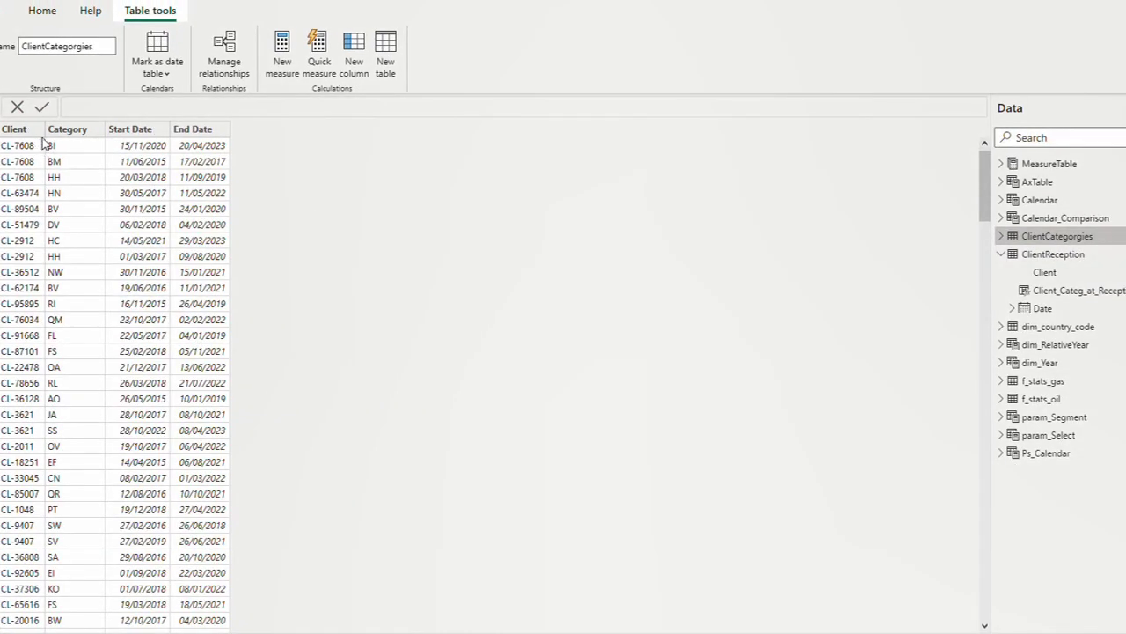
pyautogui.click(37, 130)
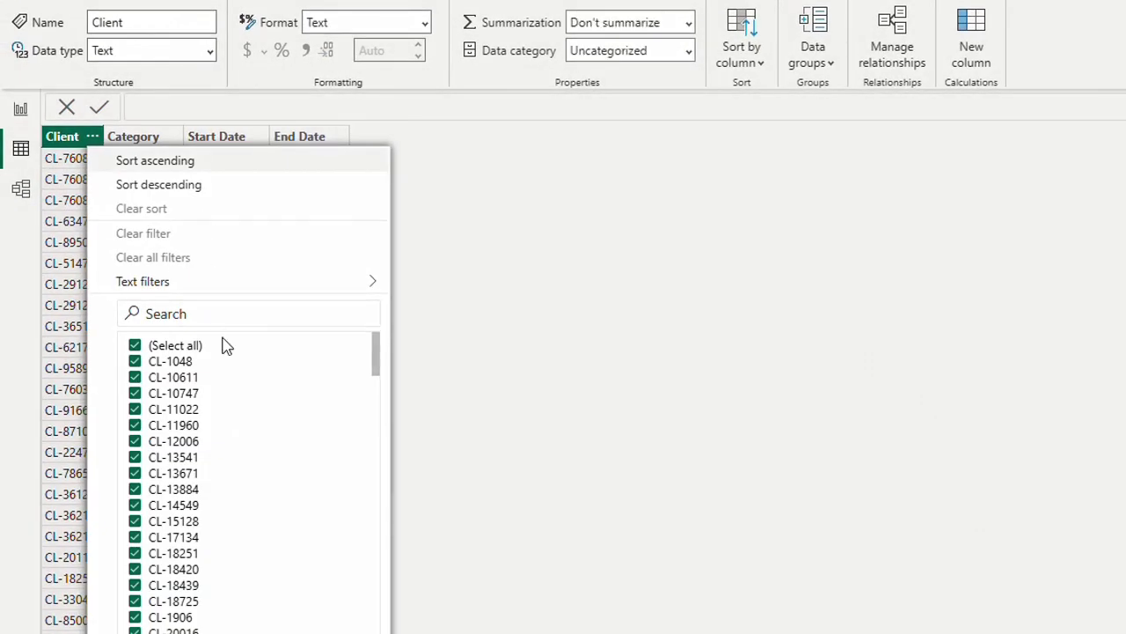
pyautogui.click(214, 316)
pyautogui.write('89')
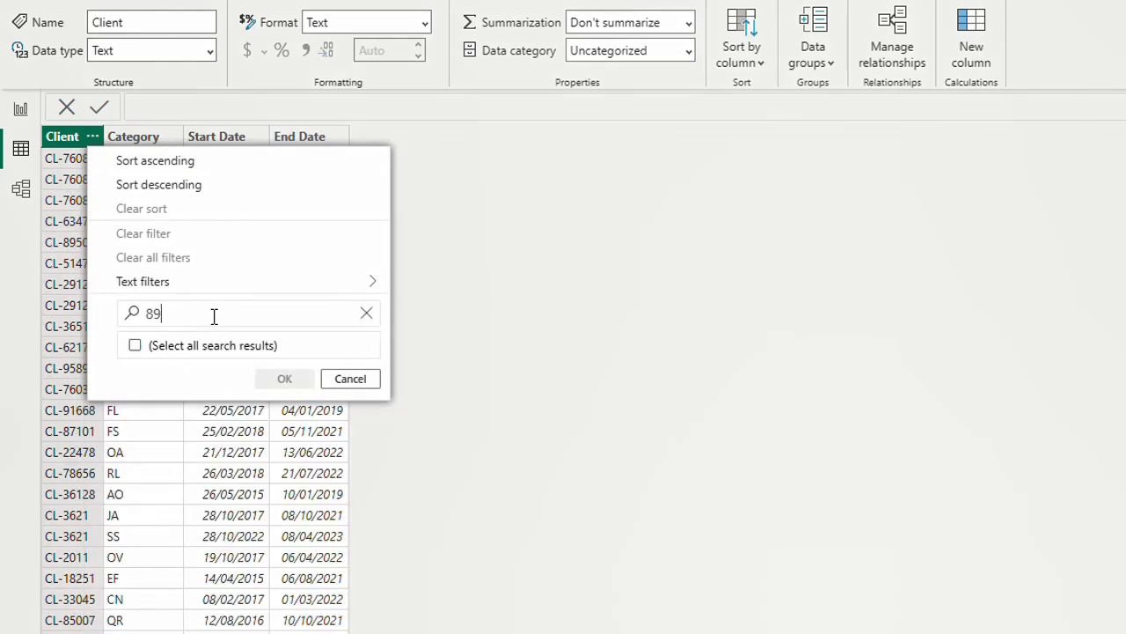
pyautogui.write('504')
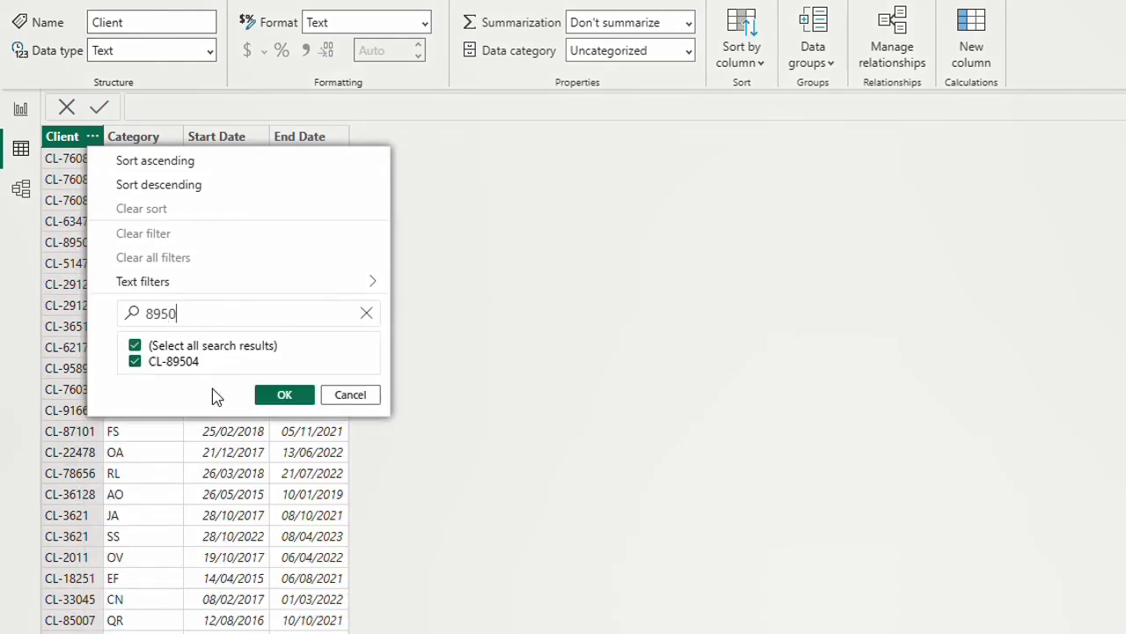
pyautogui.click(298, 398)
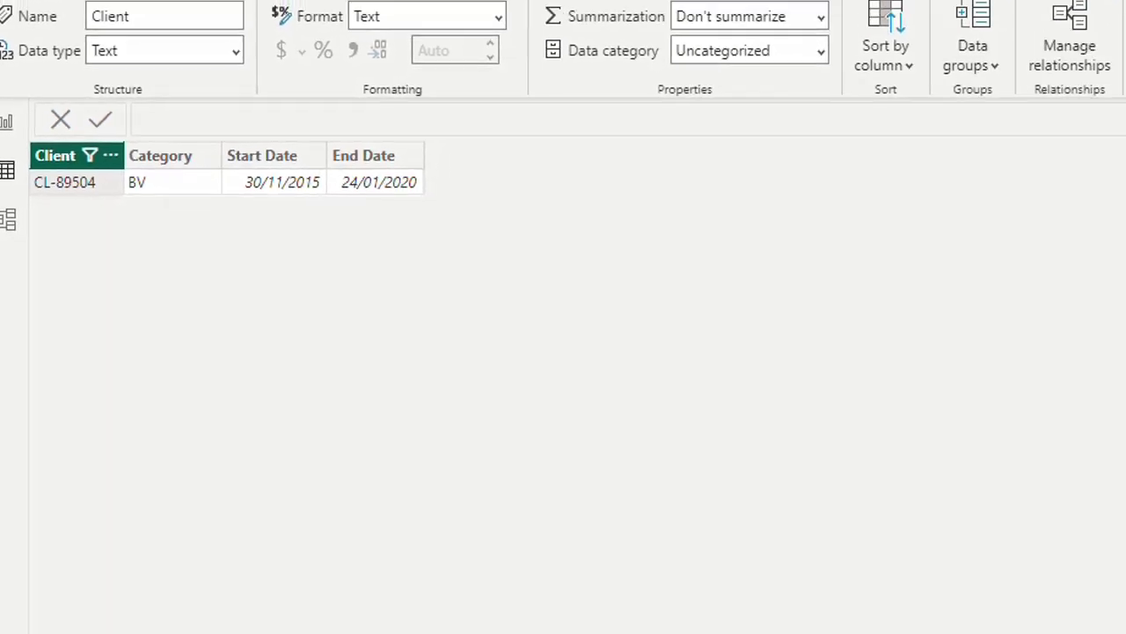
pyautogui.click(1078, 344)
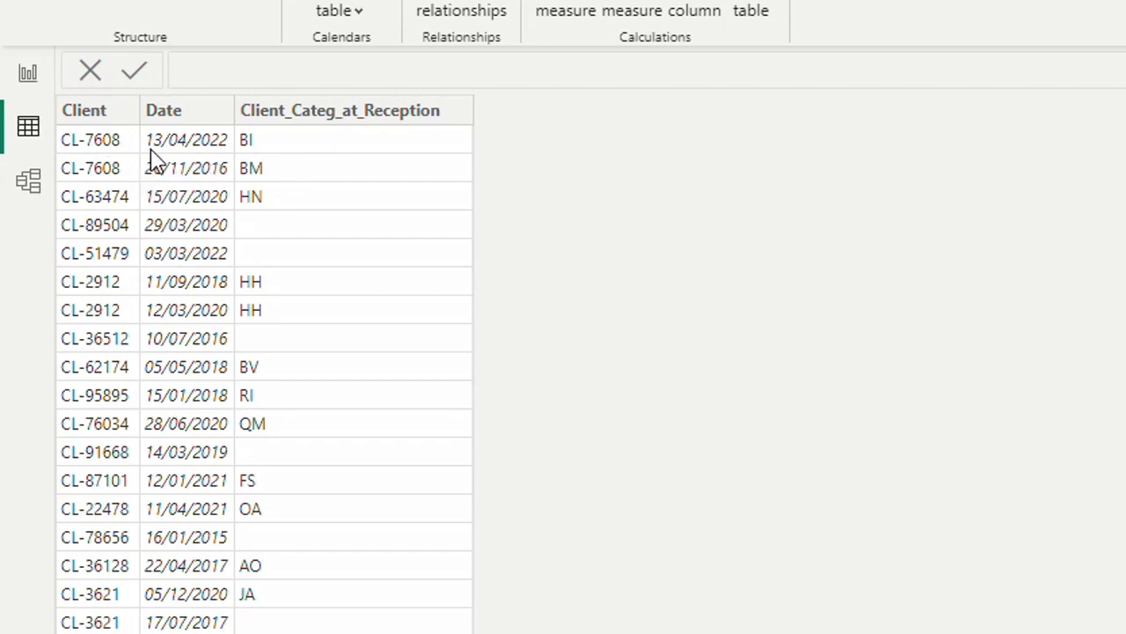
# - Examine ClientReception and ClientCategorgies in the model diagram at 80% zoom, with the Data and Properties panes collapsed, checking for a relationship between them
pyautogui.click(29, 181)
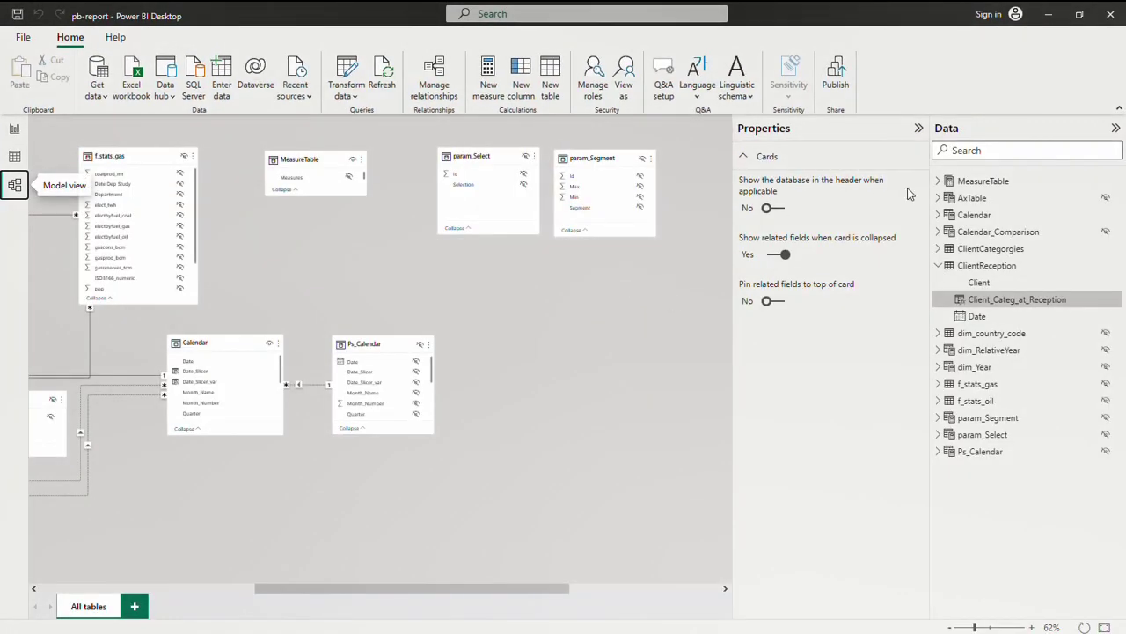
pyautogui.click(1116, 128)
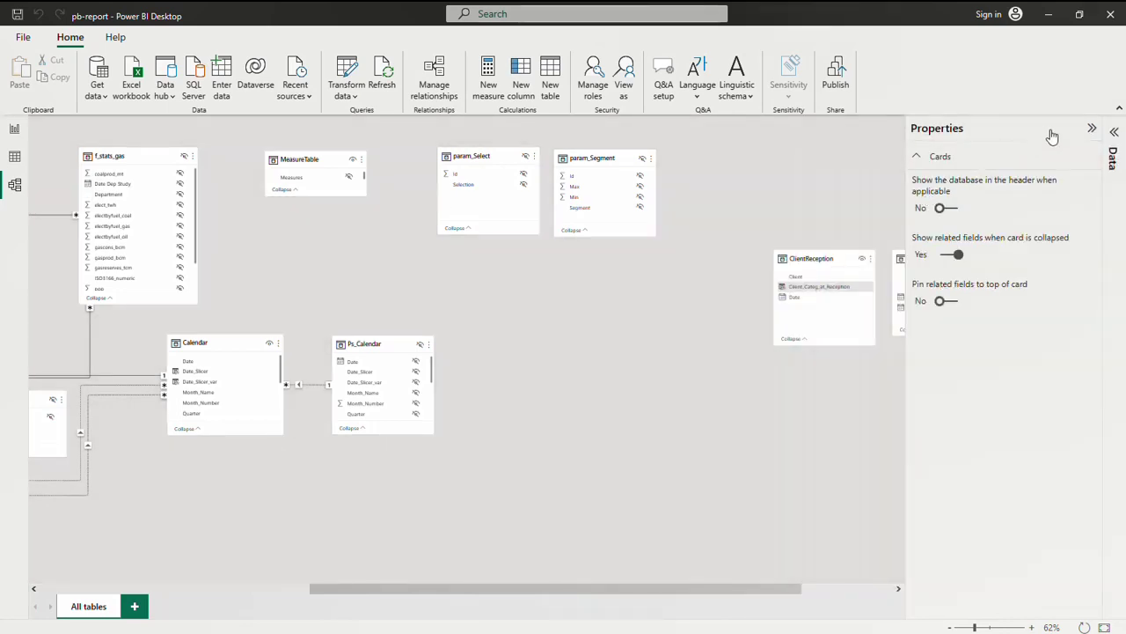
pyautogui.click(1092, 129)
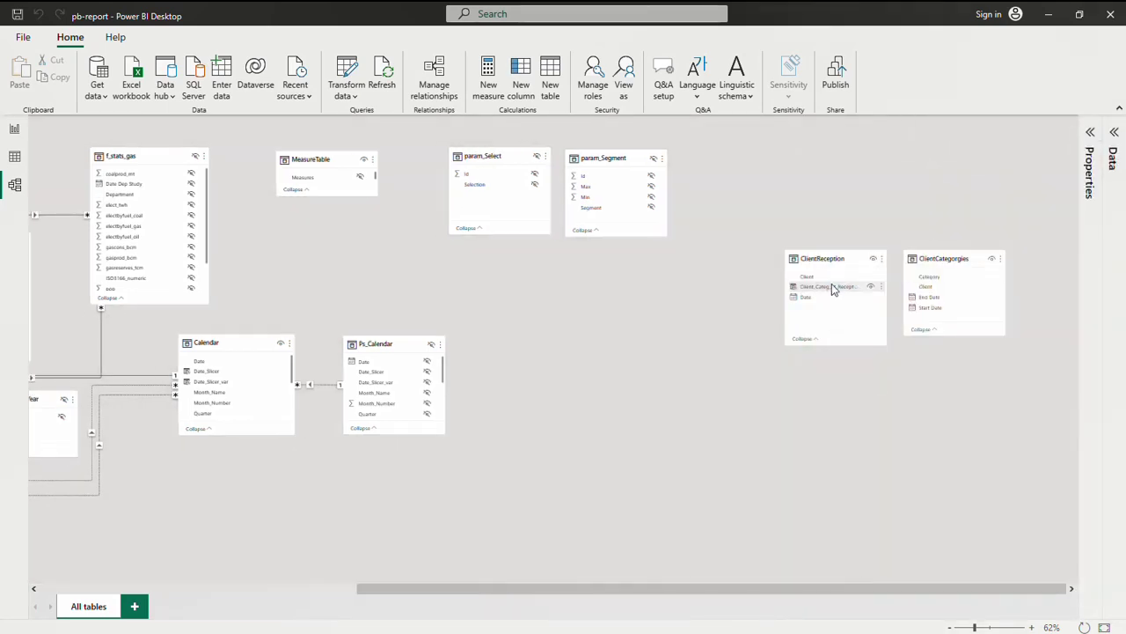
pyautogui.click(1031, 627)
pyautogui.moveTo(905, 584); pyautogui.dragTo(1064, 563)
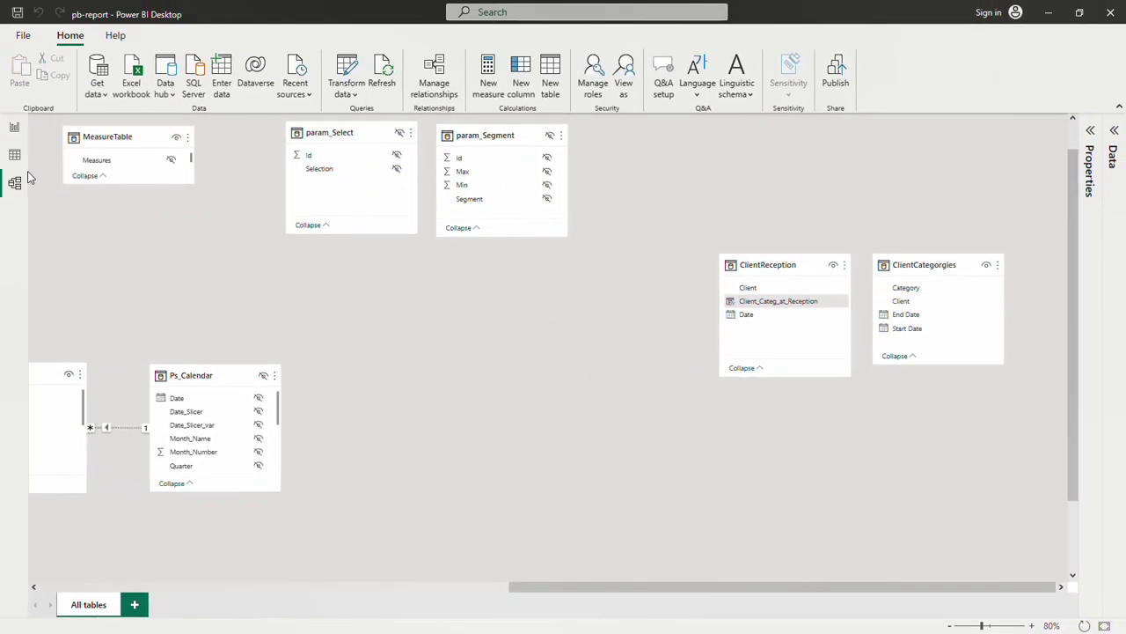
# - Return to the table data, clear the Client column filter in ClientCategorgies, and display the ClientReception rows again
pyautogui.click(14, 155)
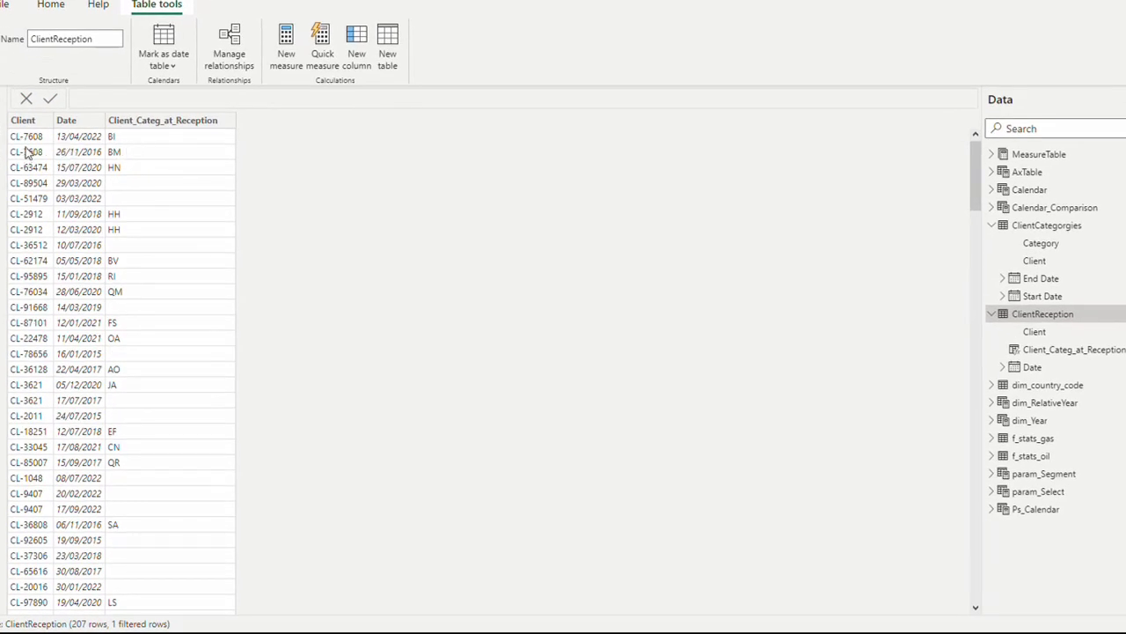
pyautogui.click(1047, 225)
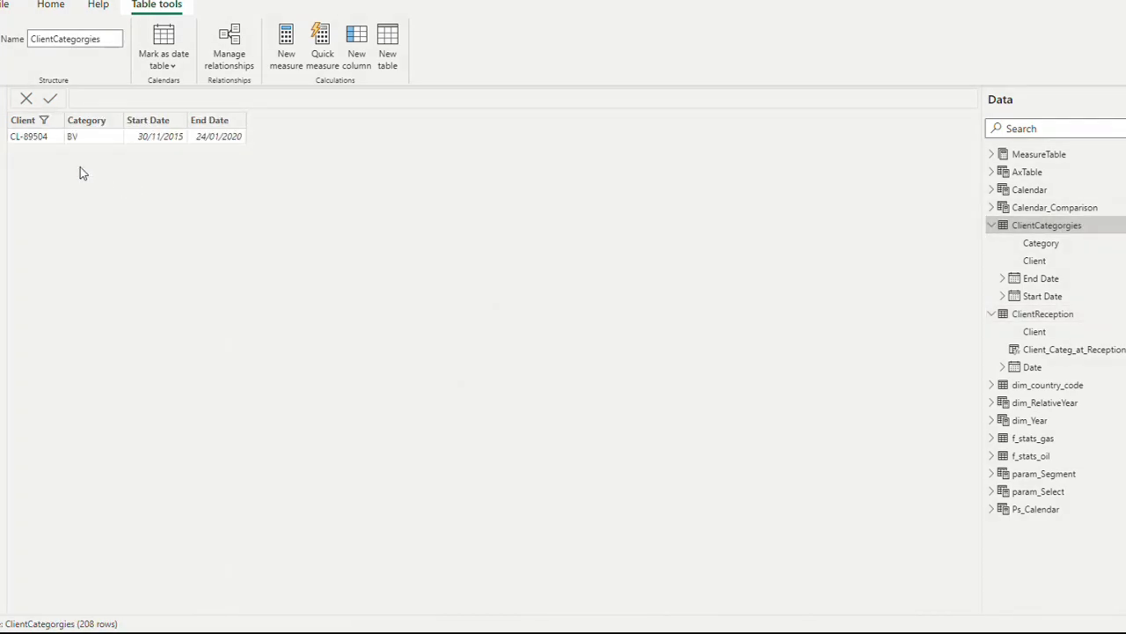
pyautogui.click(41, 123)
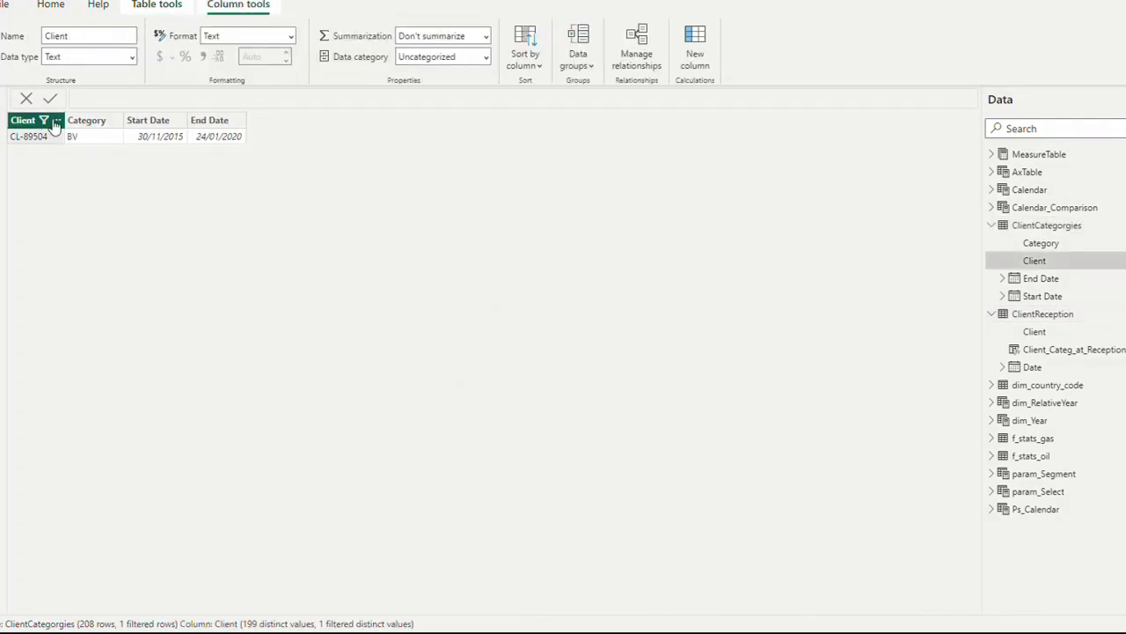
pyautogui.click(43, 120)
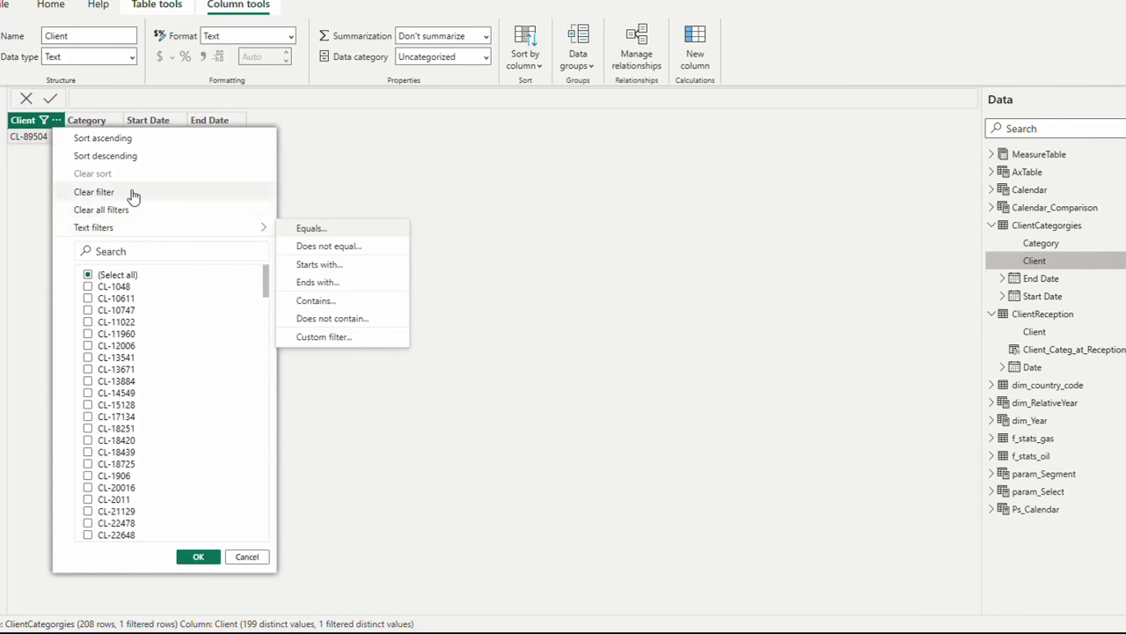
pyautogui.click(162, 196)
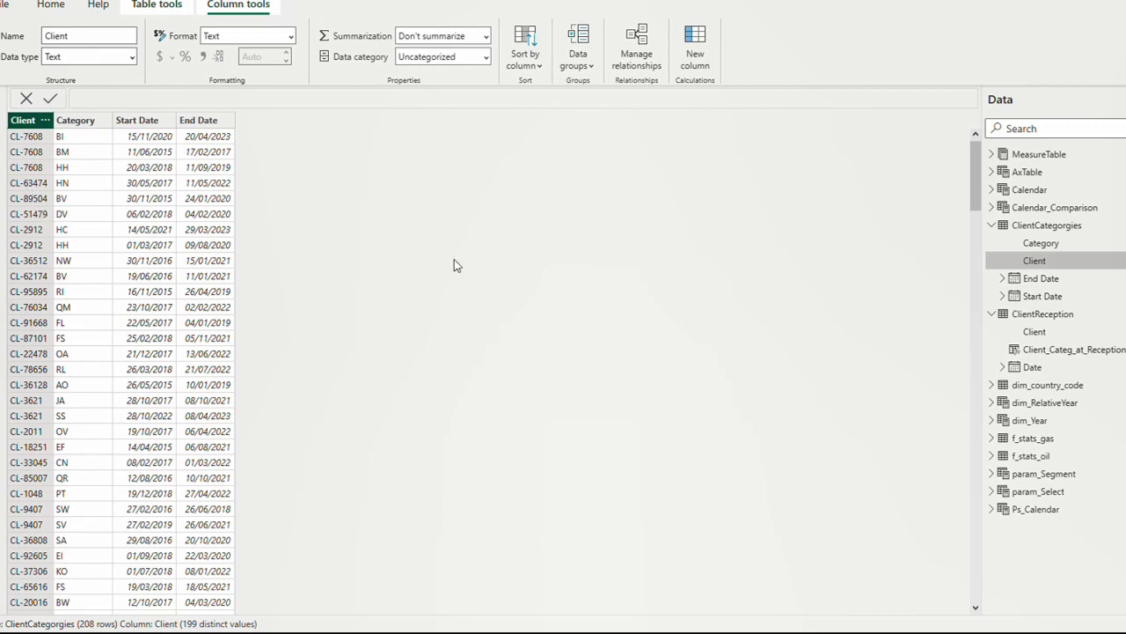
pyautogui.click(1012, 315)
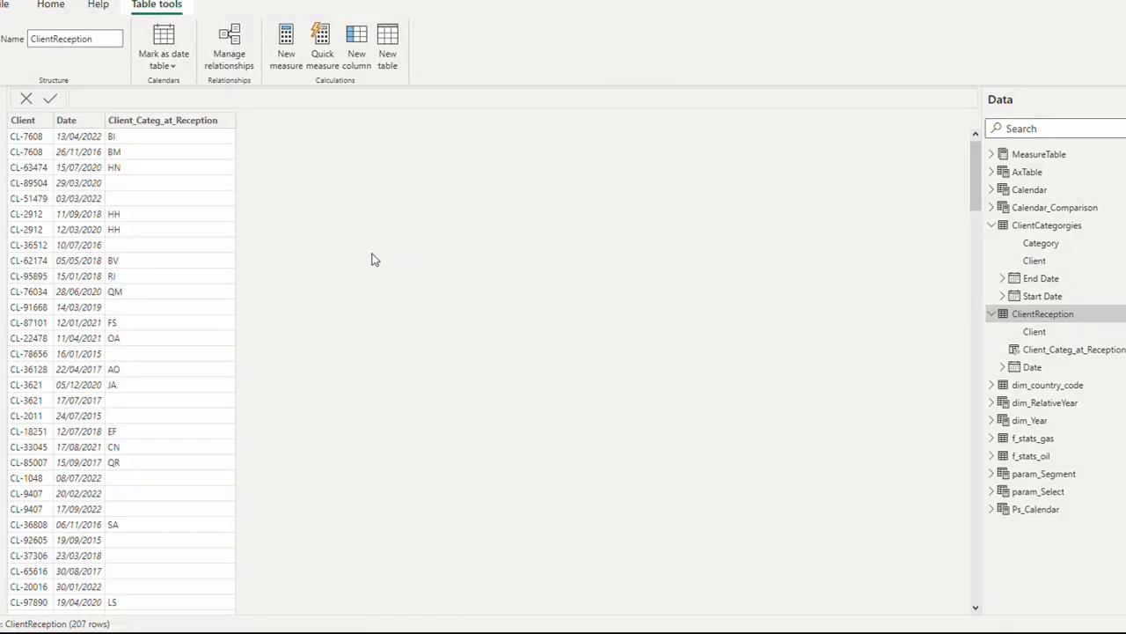